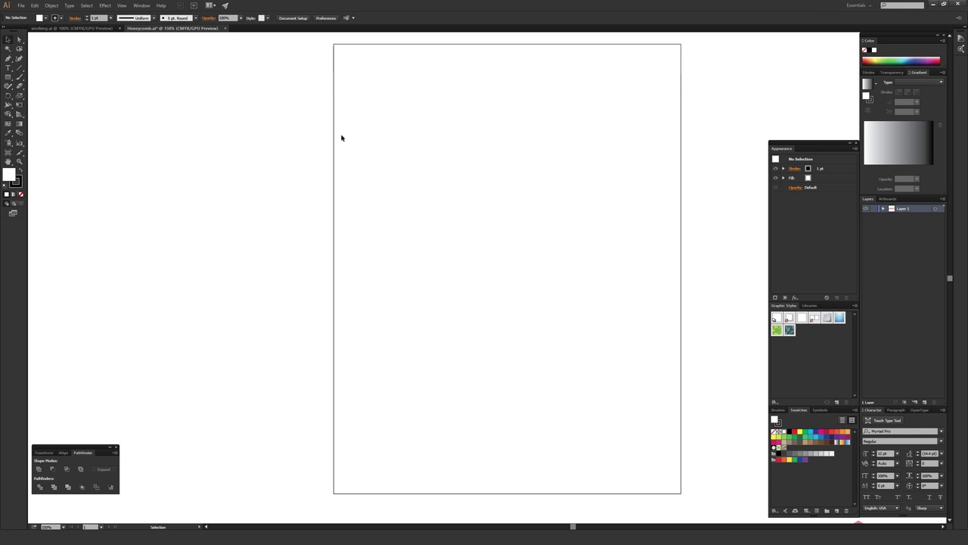
Step: Change the document color mode to RGB Color
{"action": "left_click", "coordinate": [22, 5]}
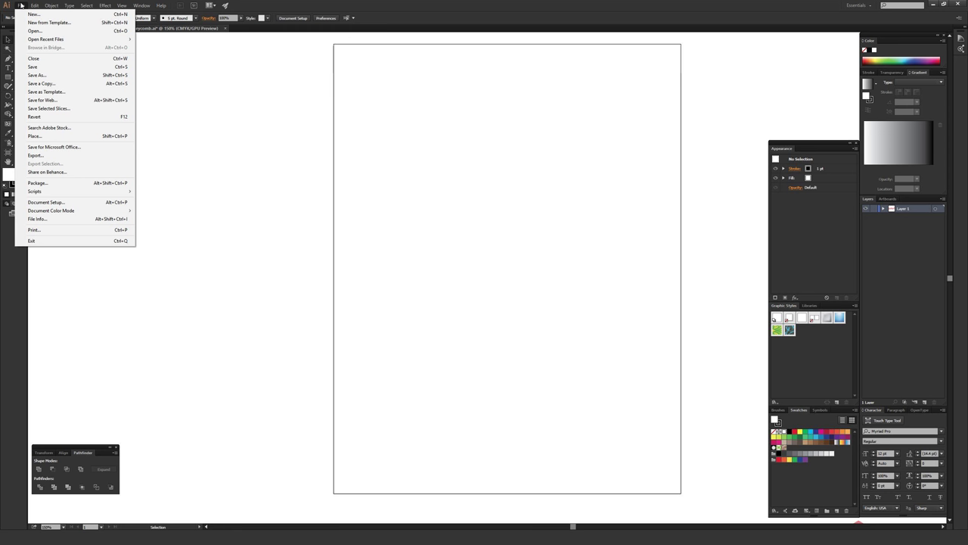
{"action": "mouse_move", "coordinate": [62, 212]}
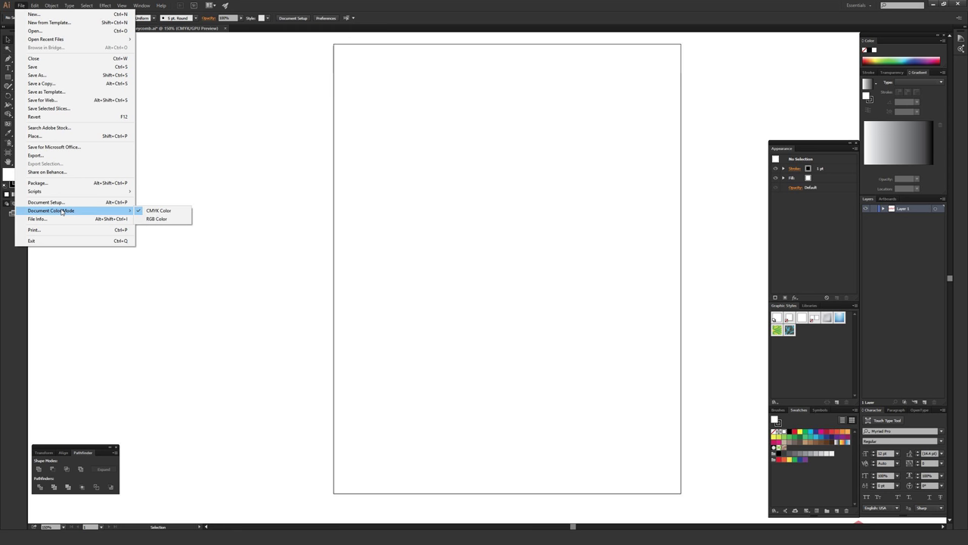
{"action": "left_click", "coordinate": [161, 219]}
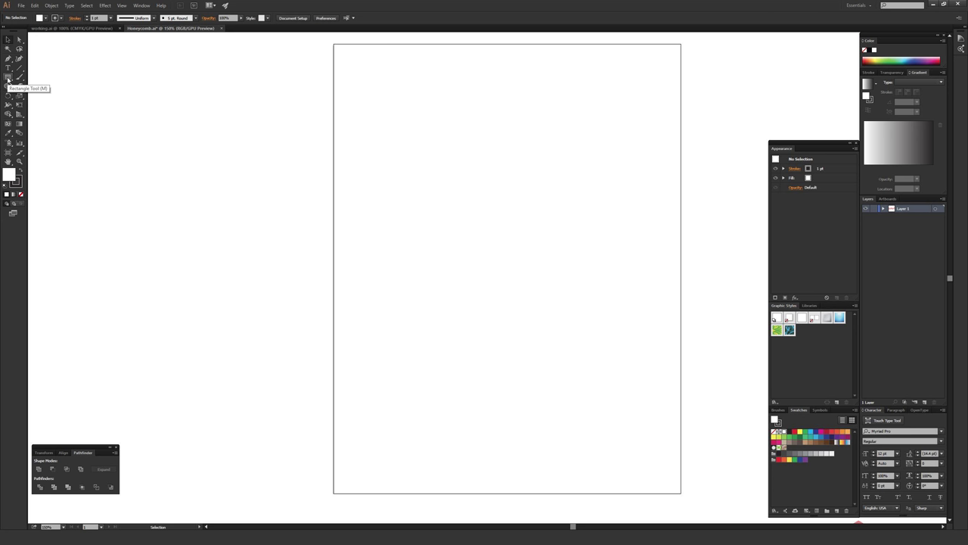
Step: Draw a flat-topped hexagon with the Polygon tool in the upper-left area of the artboard
{"action": "left_click", "coordinate": [8, 78]}
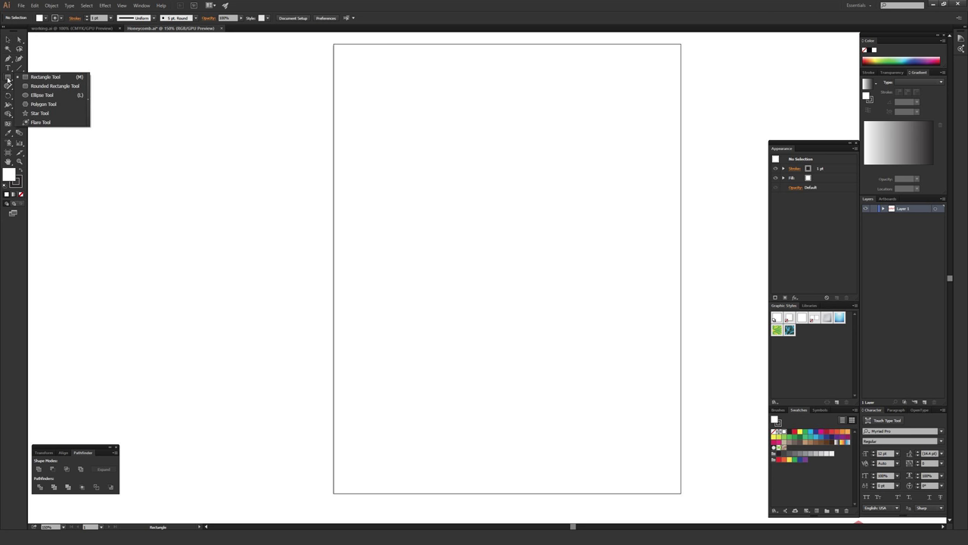
{"action": "left_click", "coordinate": [56, 104]}
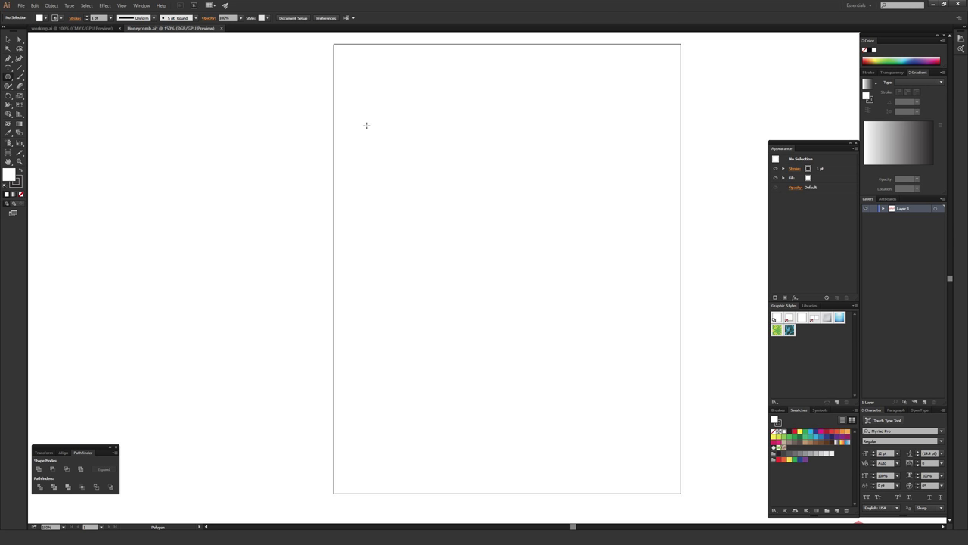
{"action": "left_click_drag", "start_coordinate": [365, 122], "coordinate": [425, 159]}
{"action": "key", "text": "v"}
{"action": "left_click", "coordinate": [424, 193]}
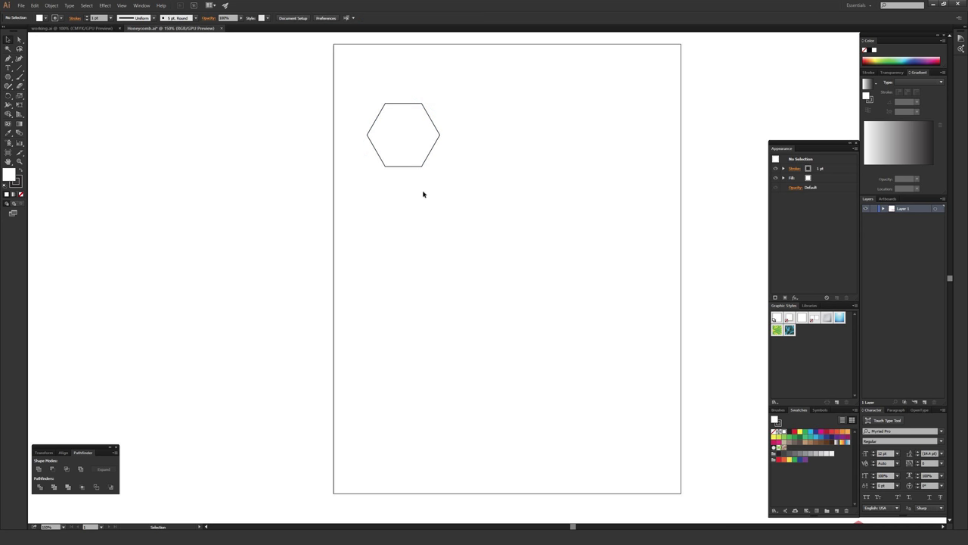
{"action": "left_click_drag", "start_coordinate": [307, 80], "coordinate": [476, 204]}
{"action": "left_click", "coordinate": [476, 202]}
Step: Create a point-up hexagon with a 64.1734 pt radius and place it directly below the flat-topped hexagon
{"action": "left_click", "coordinate": [8, 77]}
{"action": "left_click", "coordinate": [425, 227]}
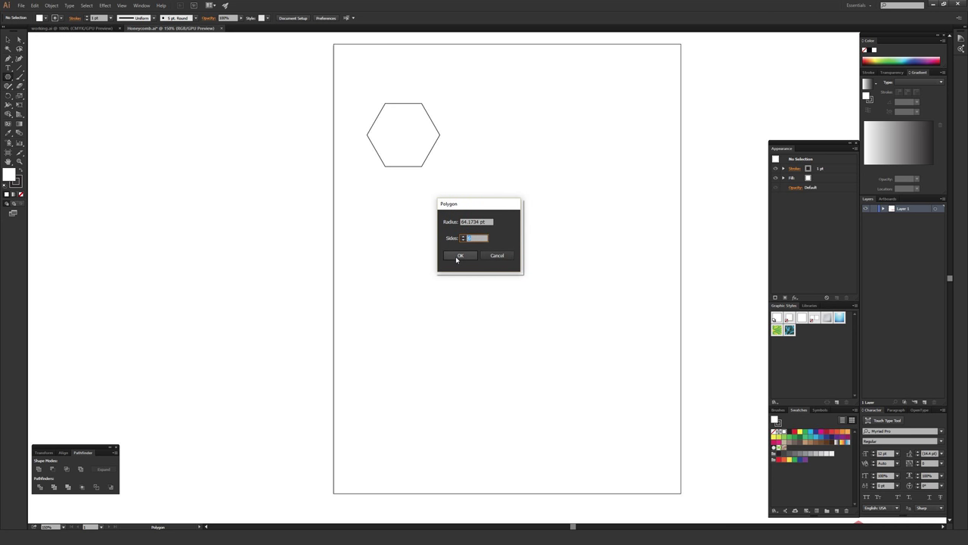
{"action": "left_click", "coordinate": [459, 256]}
{"action": "key", "text": "v"}
{"action": "left_click_drag", "start_coordinate": [444, 199], "coordinate": [424, 188]}
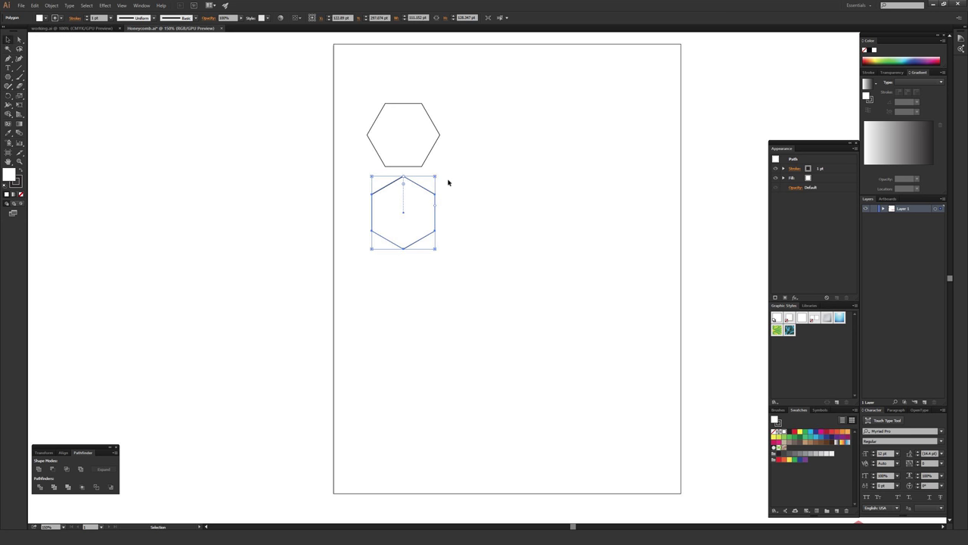
{"action": "left_click", "coordinate": [449, 182]}
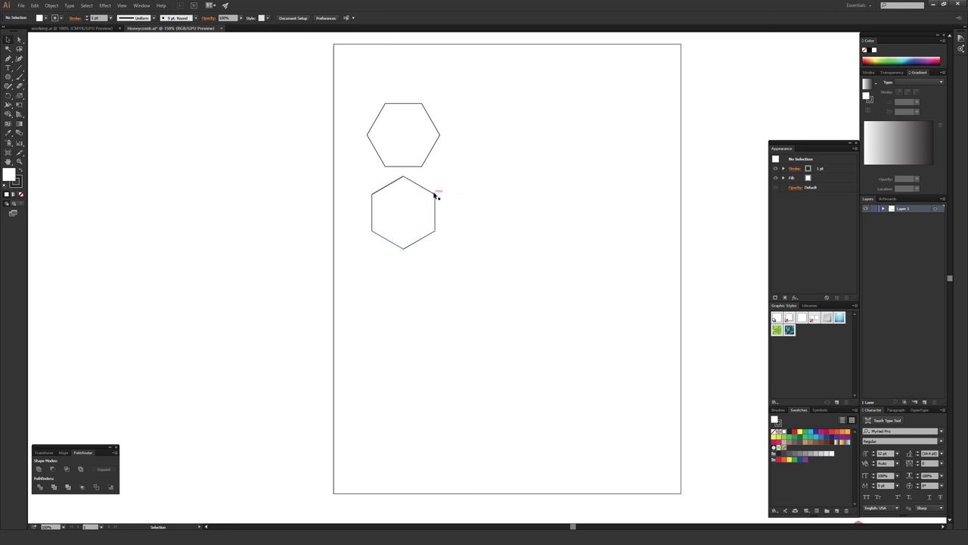
Step: Compare the bounding boxes of the flat-topped hexagon and the point-up hexagon
{"action": "key", "text": "a"}
{"action": "key", "text": "ctrl+equal"}
{"action": "key", "text": "ctrl+equal"}
{"action": "key", "text": "ctrl+equal"}
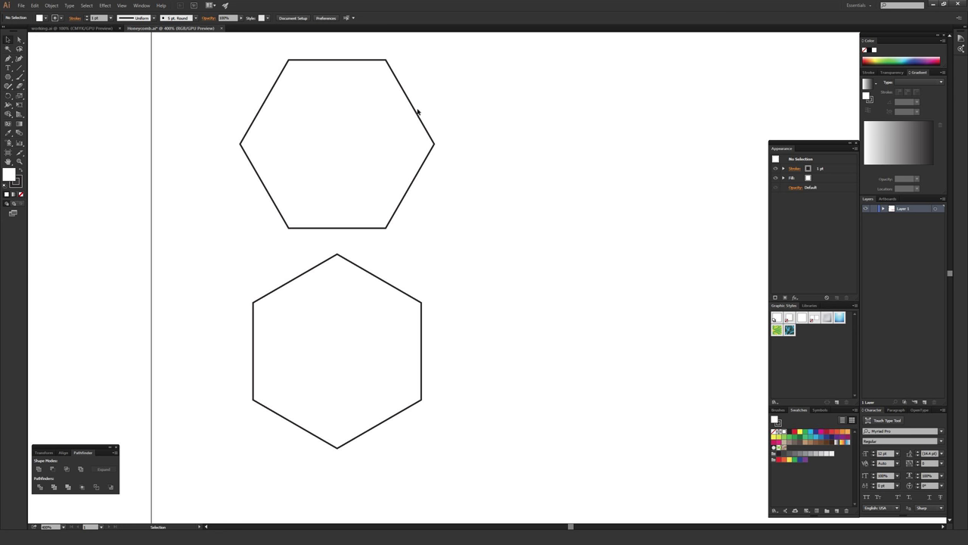
{"action": "left_click_drag", "start_coordinate": [446, 97], "coordinate": [374, 159]}
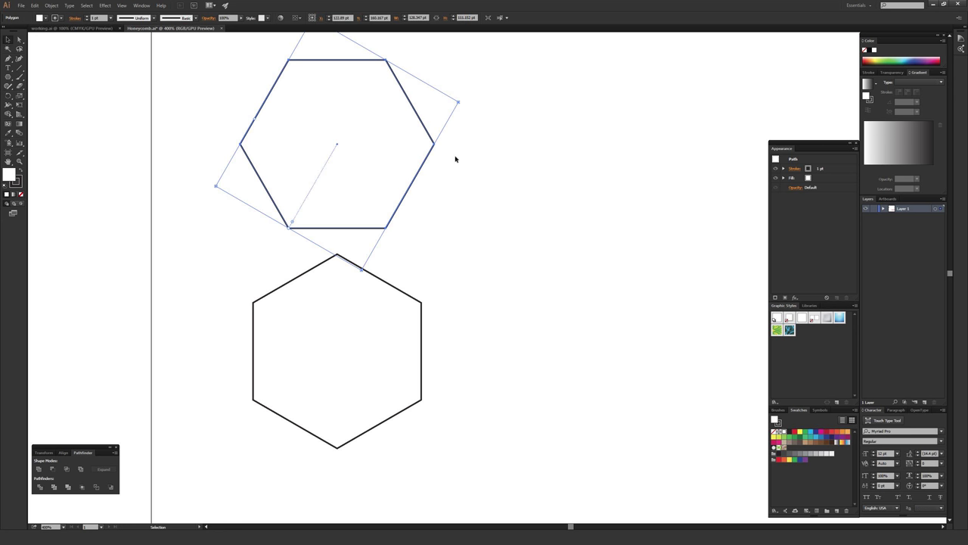
{"action": "left_click_drag", "start_coordinate": [462, 298], "coordinate": [399, 371]}
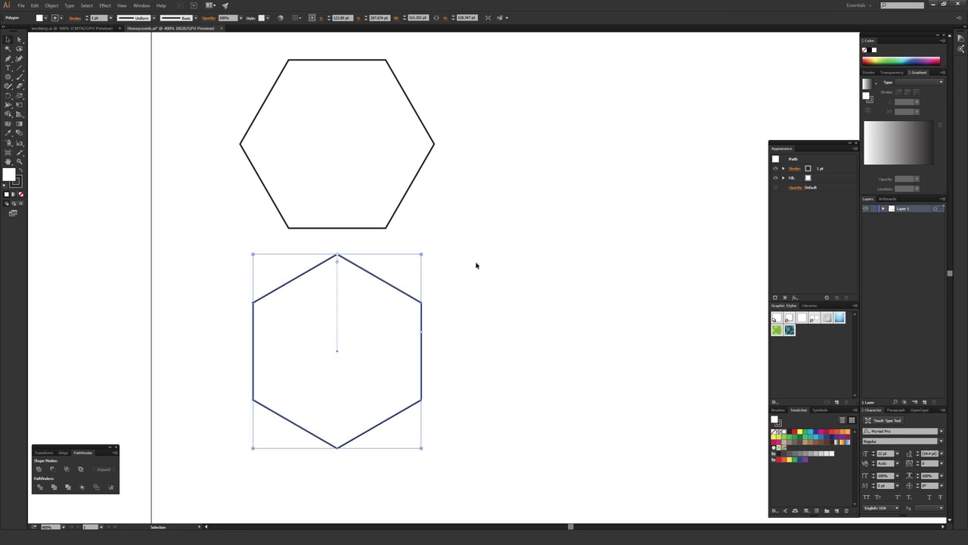
{"action": "left_click", "coordinate": [376, 201]}
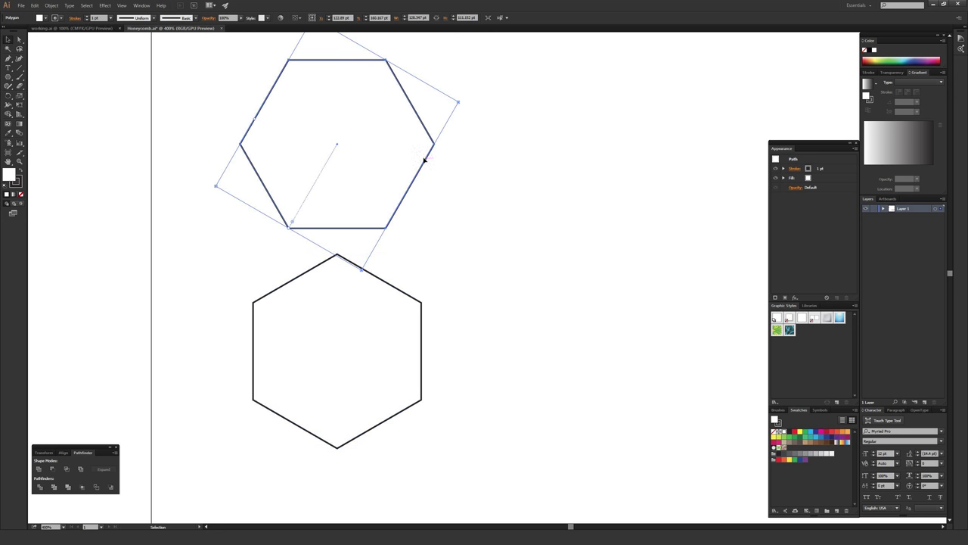
Step: Rotate the upper hexagon until it stands point-up like the lower one
{"action": "left_click_drag", "start_coordinate": [409, 81], "coordinate": [446, 168]}
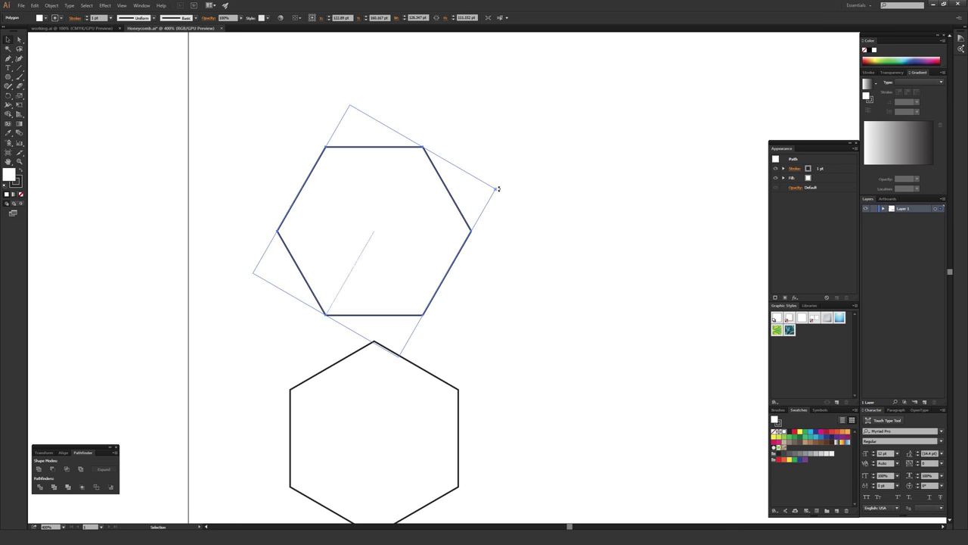
{"action": "left_click_drag", "start_coordinate": [498, 189], "coordinate": [460, 217]}
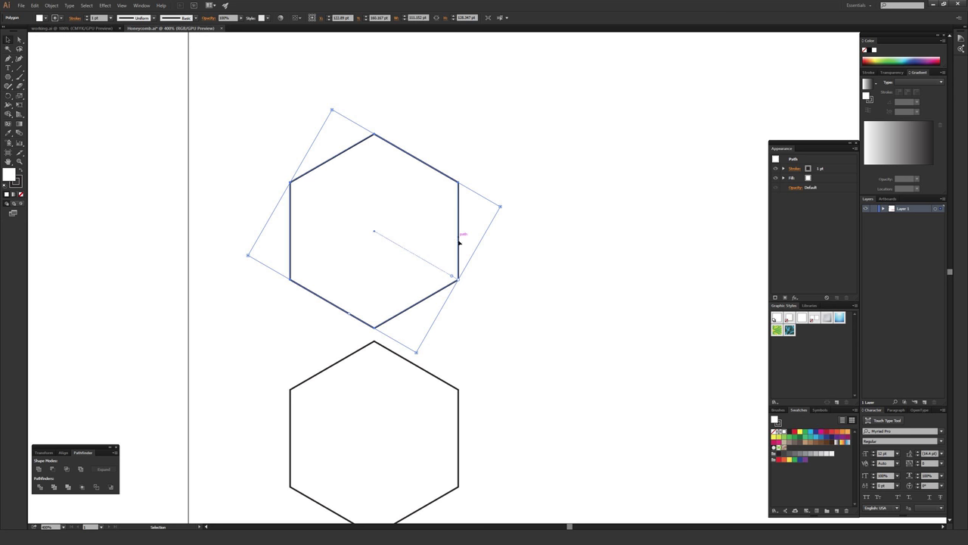
{"action": "left_click", "coordinate": [469, 174]}
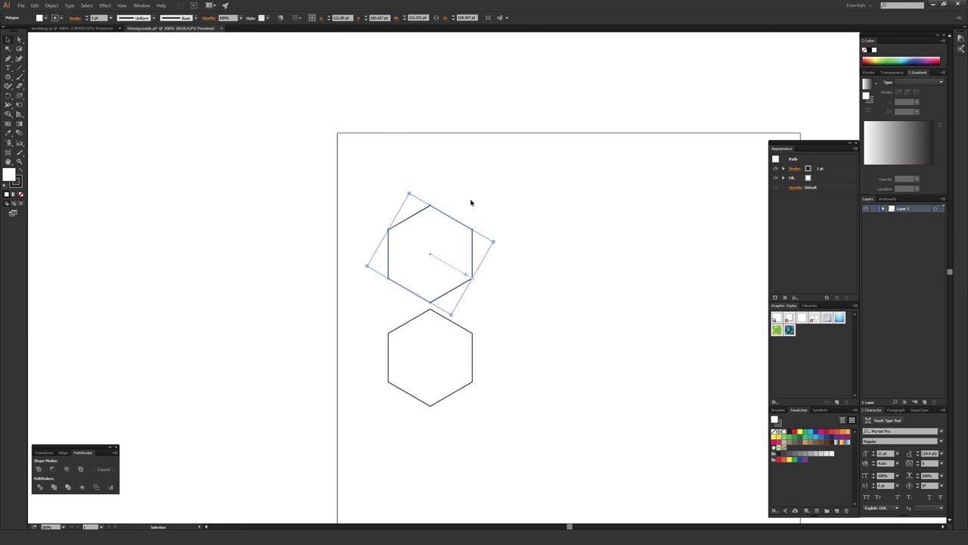
Step: Delete the rotated hexagon and scale the remaining one down to about 91.6 × 105.8 pt
{"action": "key", "text": "Delete"}
{"action": "key", "text": "space"}
{"action": "left_click_drag", "start_coordinate": [526, 327], "coordinate": [455, 190]}
{"action": "left_click", "coordinate": [320, 263]}
{"action": "left_click_drag", "start_coordinate": [378, 273], "coordinate": [366, 257]}
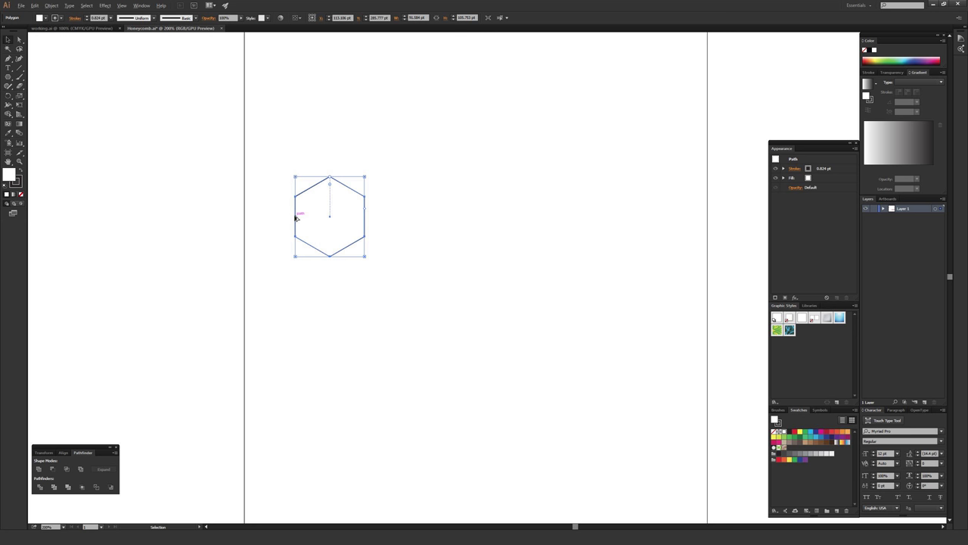
Step: Copy the hexagon 91.58 pt horizontally so the edges meet, and repeat the copy to form a row of eight
{"action": "left_click_drag", "start_coordinate": [296, 217], "coordinate": [366, 218]}
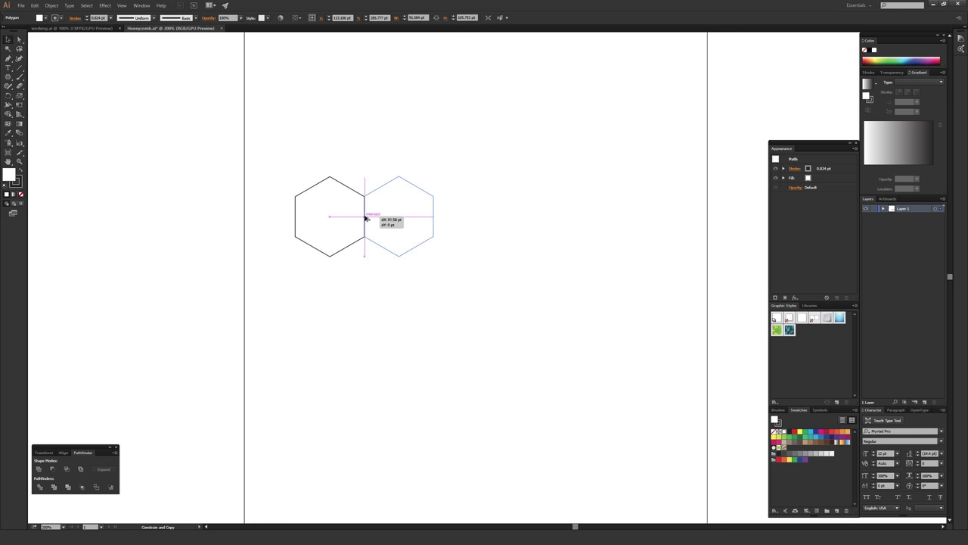
{"action": "left_click_drag", "start_coordinate": [367, 218], "coordinate": [366, 218]}
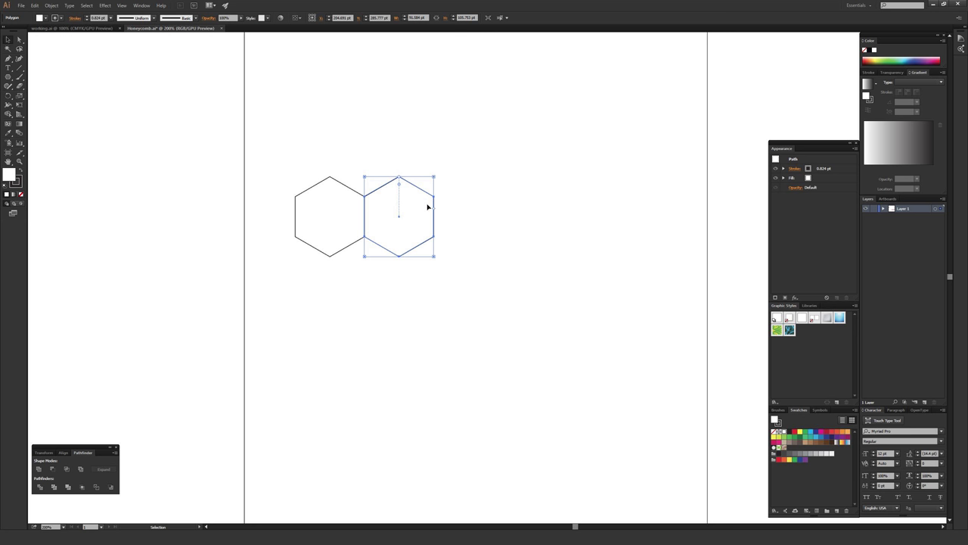
{"action": "key", "text": "ctrl+d"}
{"action": "key", "text": "ctrl+d"}
{"action": "key", "text": "ctrl+d"}
{"action": "key", "text": "ctrl+d"}
{"action": "key", "text": "ctrl+d"}
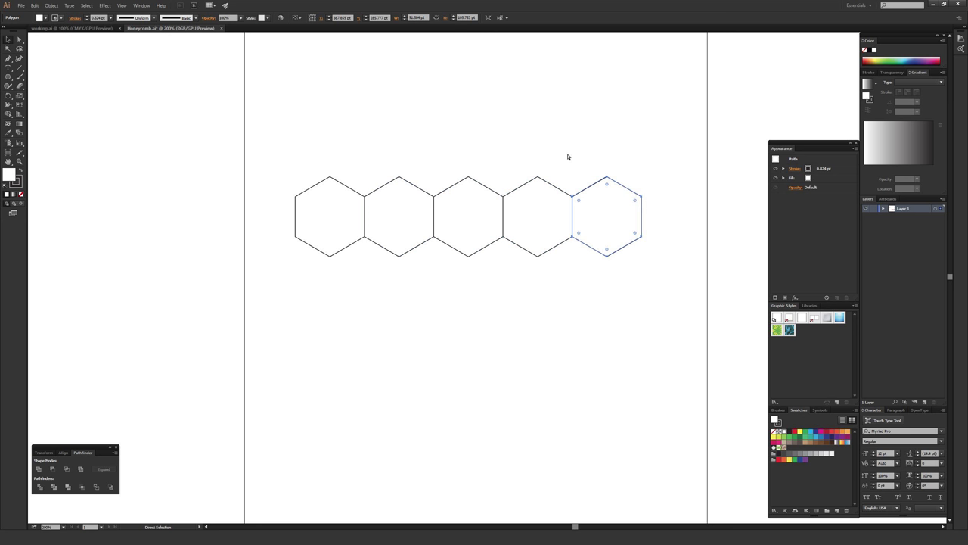
Step: Scale the whole hexagon row down to about 497 pt wide and position it within the artboard width
{"action": "scroll", "coordinate": [462, 151], "scroll_direction": "right", "scroll_amount": 3}
{"action": "key", "text": "v"}
{"action": "left_click_drag", "start_coordinate": [158, 147], "coordinate": [708, 261]}
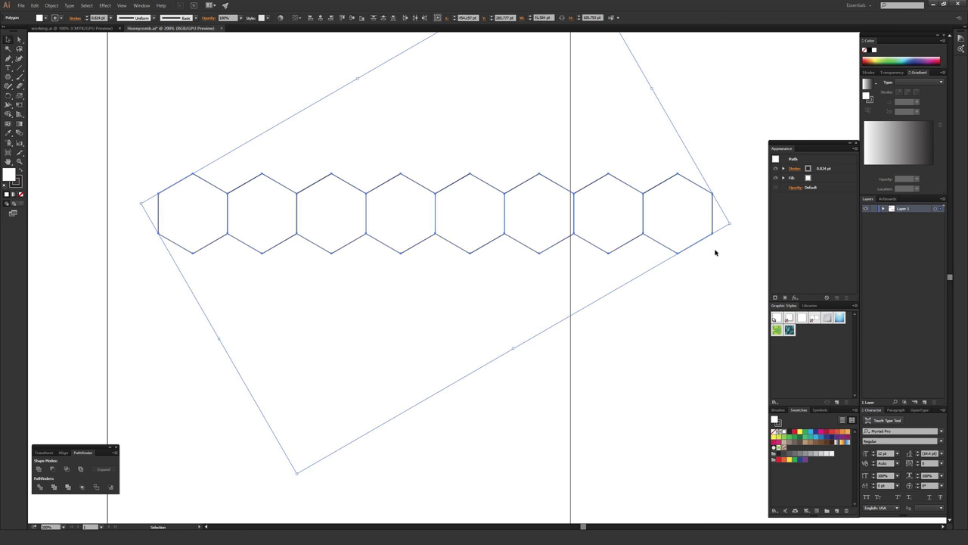
{"action": "left_click_drag", "start_coordinate": [730, 223], "coordinate": [537, 216]}
{"action": "scroll", "coordinate": [462, 258], "scroll_direction": "left", "scroll_amount": 2}
{"action": "left_click_drag", "start_coordinate": [411, 223], "coordinate": [338, 244]}
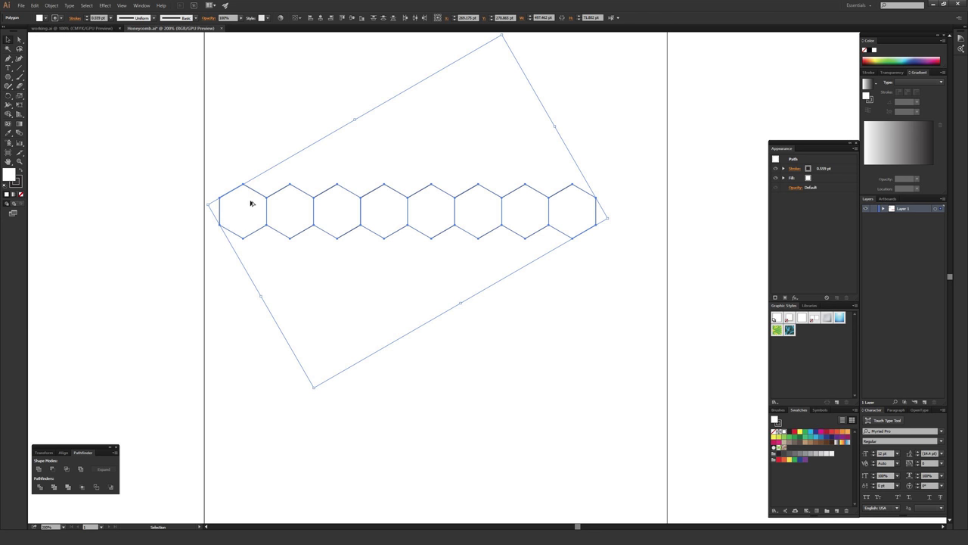
Step: Copy the row by 31.09 pt horizontally and 53.85 pt down so it interlocks, and repeat once for a third row
{"action": "left_click_drag", "start_coordinate": [243, 184], "coordinate": [267, 227]}
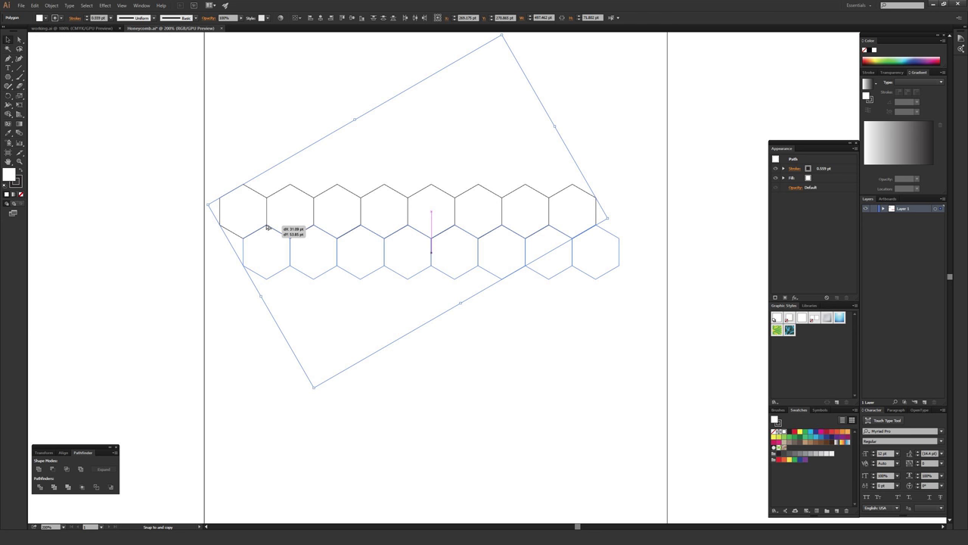
{"action": "left_click_drag", "start_coordinate": [267, 227], "coordinate": [267, 227]}
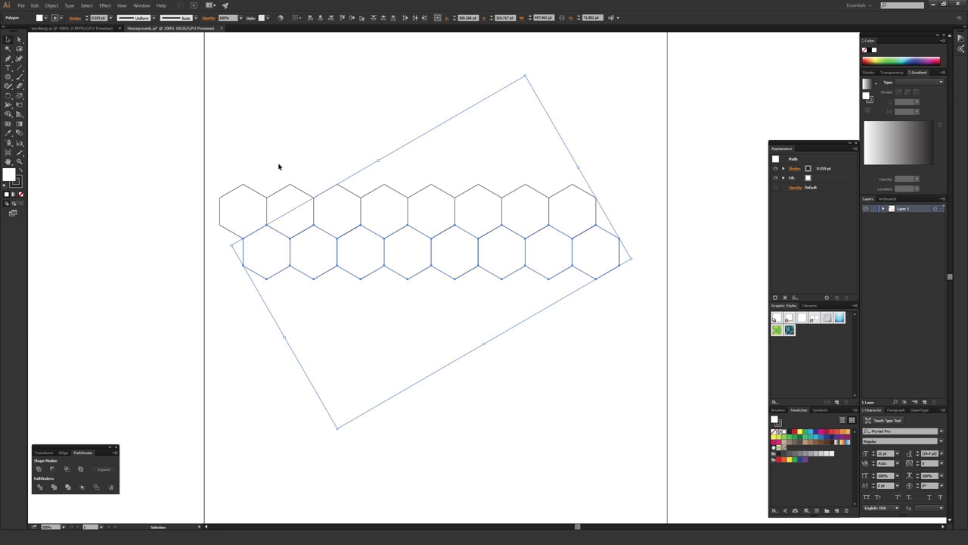
{"action": "key", "text": "a"}
{"action": "key", "text": "ctrl+d"}
{"action": "key", "text": "v"}
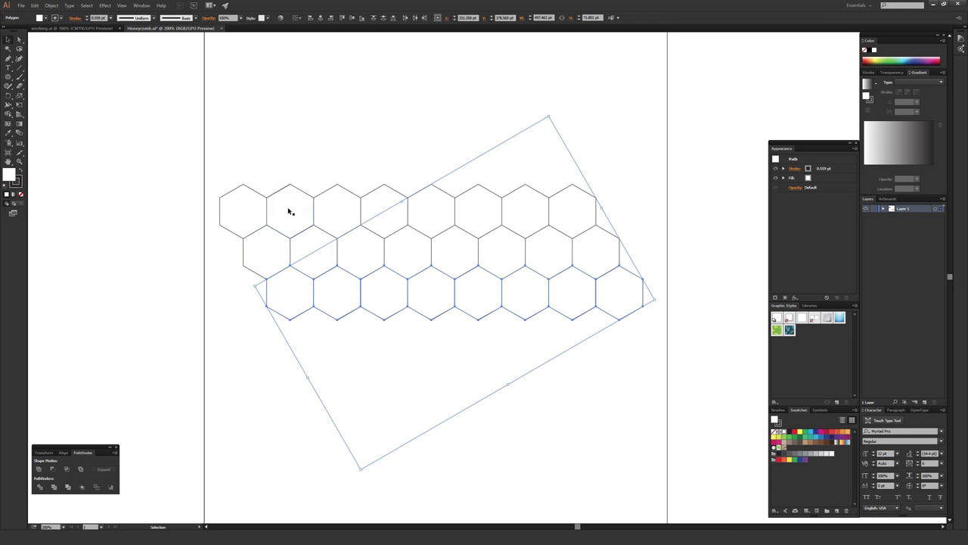
{"action": "left_click", "coordinate": [338, 160]}
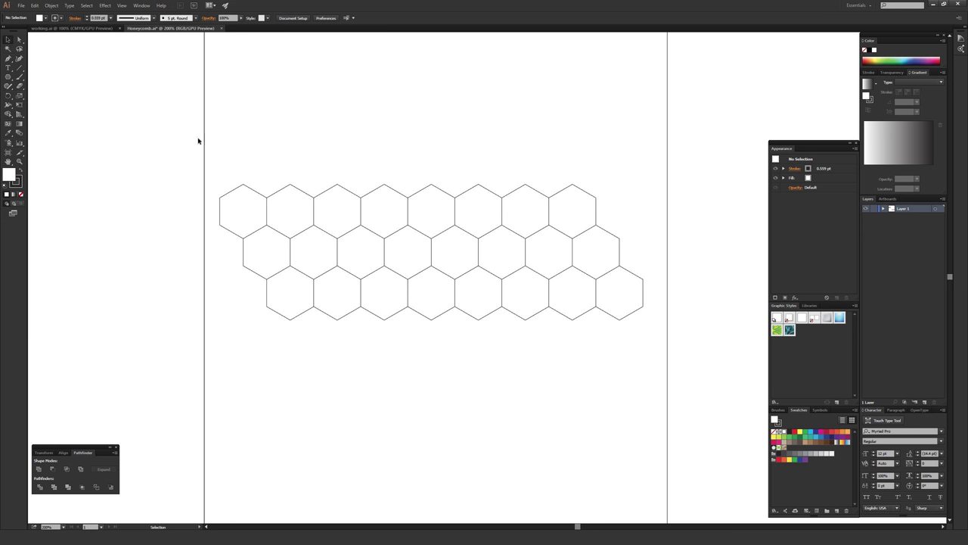
Step: Fill all the hexagons with an orange-red of hue 22°, saturation 100% and brightness 100%
{"action": "left_click_drag", "start_coordinate": [205, 133], "coordinate": [633, 346]}
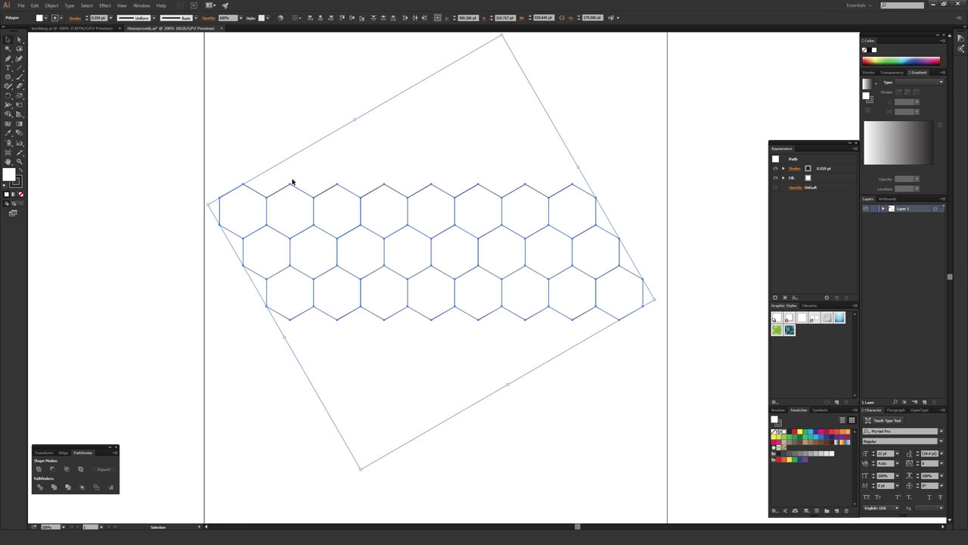
{"action": "double_click", "coordinate": [10, 176]}
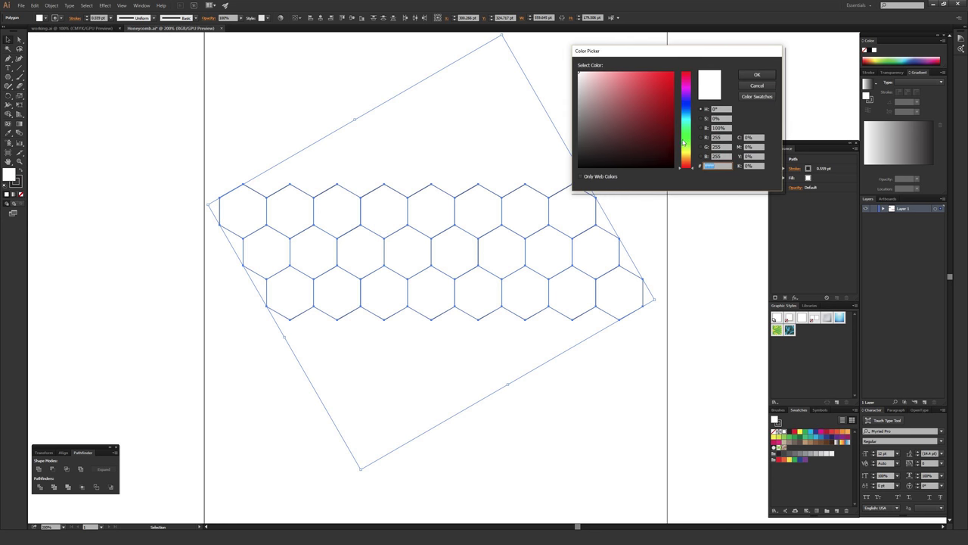
{"action": "type", "text": "cc7e00"}
{"action": "left_click_drag", "start_coordinate": [672, 85], "coordinate": [682, 70]}
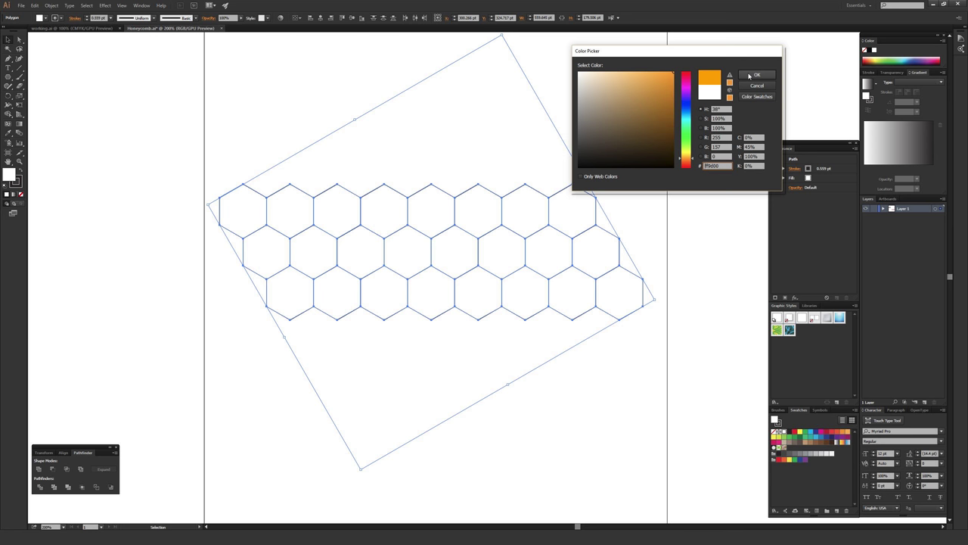
{"action": "left_click_drag", "start_coordinate": [696, 159], "coordinate": [692, 162]}
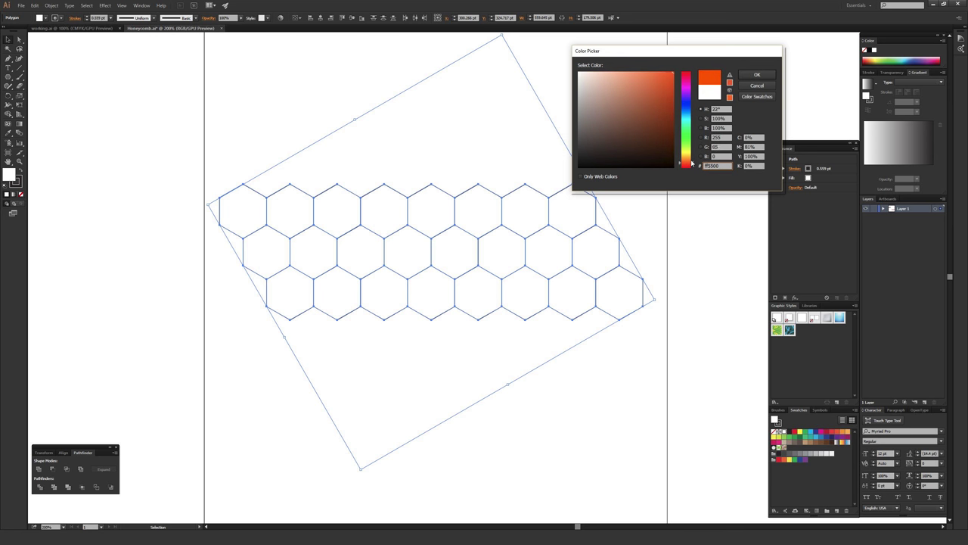
{"action": "left_click", "coordinate": [757, 74]}
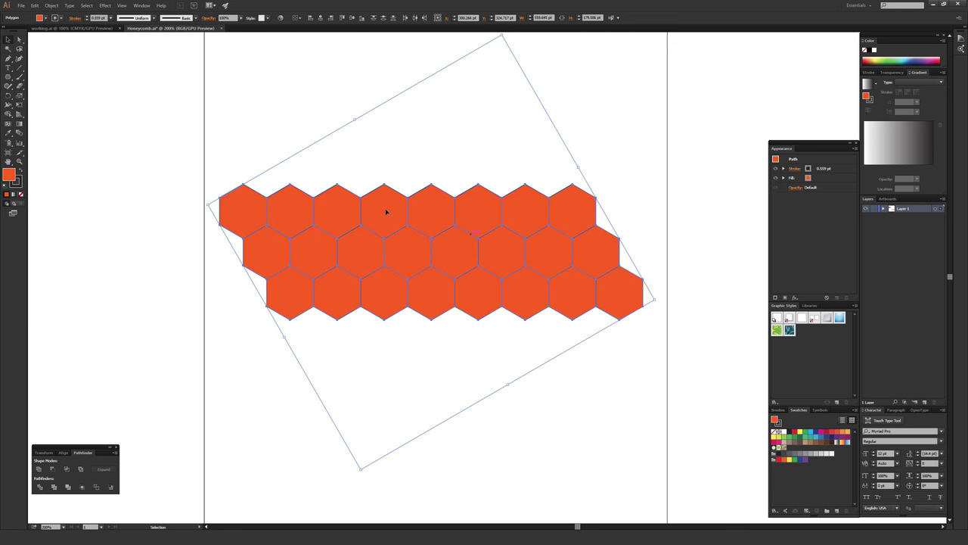
Step: Check the hexagons' stroke color in the Color Picker and deselect the artwork
{"action": "left_click", "coordinate": [16, 184]}
{"action": "double_click", "coordinate": [17, 184]}
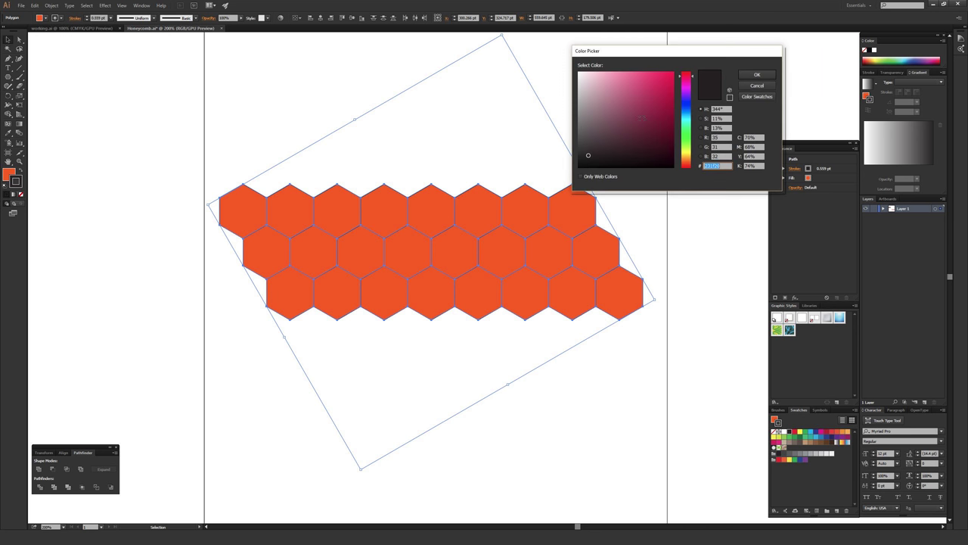
{"action": "left_click", "coordinate": [757, 75]}
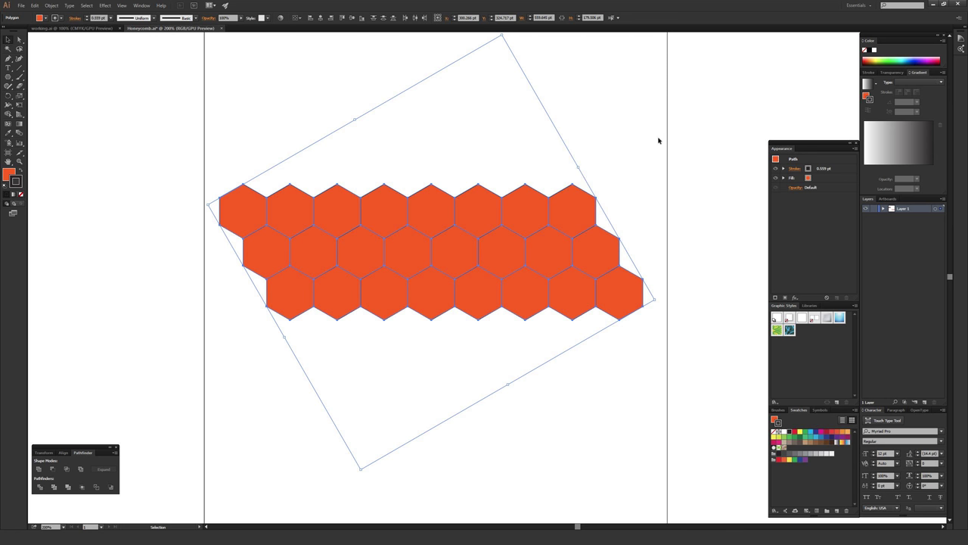
{"action": "left_click", "coordinate": [658, 141]}
Step: Delete the first three hexagons of the lowest row and the second and third hexagons of the middle row
{"action": "left_click_drag", "start_coordinate": [611, 166], "coordinate": [619, 151]}
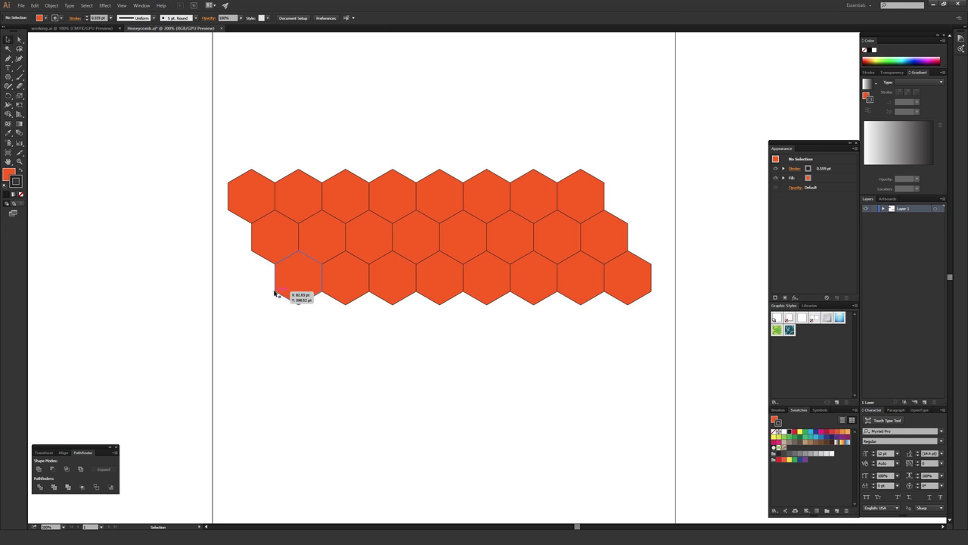
{"action": "left_click", "coordinate": [306, 274]}
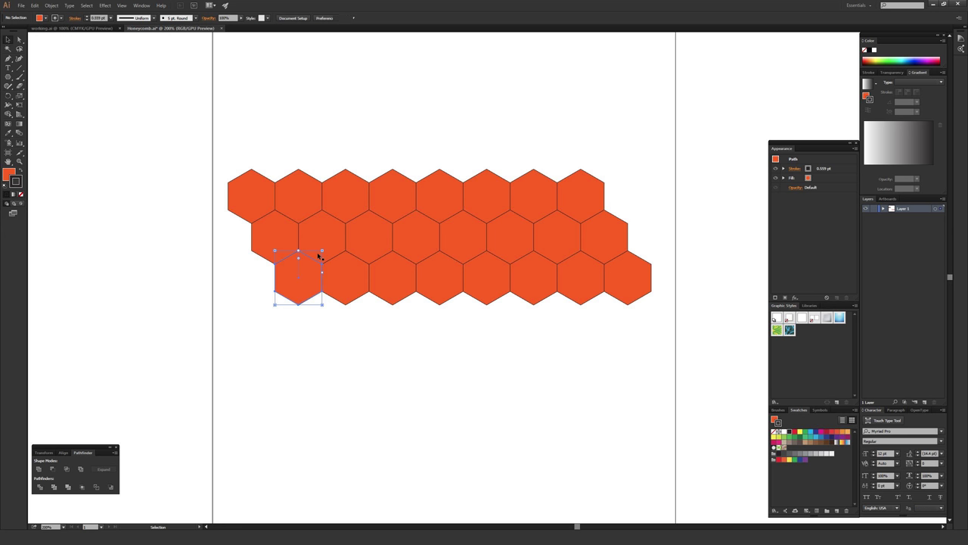
{"action": "left_click", "coordinate": [320, 255], "text": "shift"}
{"action": "key", "text": "Delete"}
{"action": "left_click", "coordinate": [352, 281]}
{"action": "key", "text": "Delete"}
{"action": "left_click", "coordinate": [385, 260]}
{"action": "left_click", "coordinate": [389, 242], "text": "shift"}
{"action": "key", "text": "Delete"}
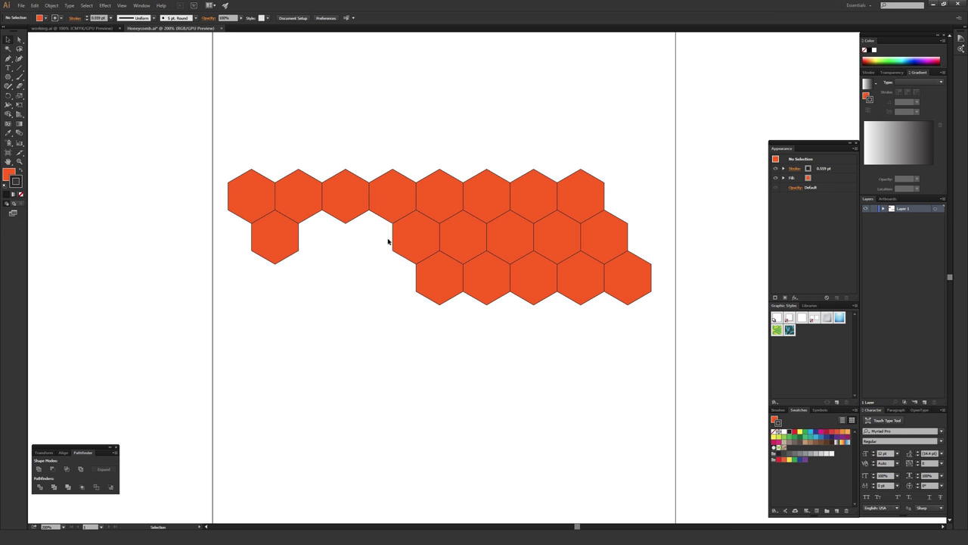
Step: Delete the fifth hexagon of the upper row, the fourth and fifth of the lowest row, and the sixth of the middle row
{"action": "left_click", "coordinate": [451, 205]}
{"action": "key", "text": "Delete"}
{"action": "left_click", "coordinate": [438, 277]}
{"action": "key", "text": "Delete"}
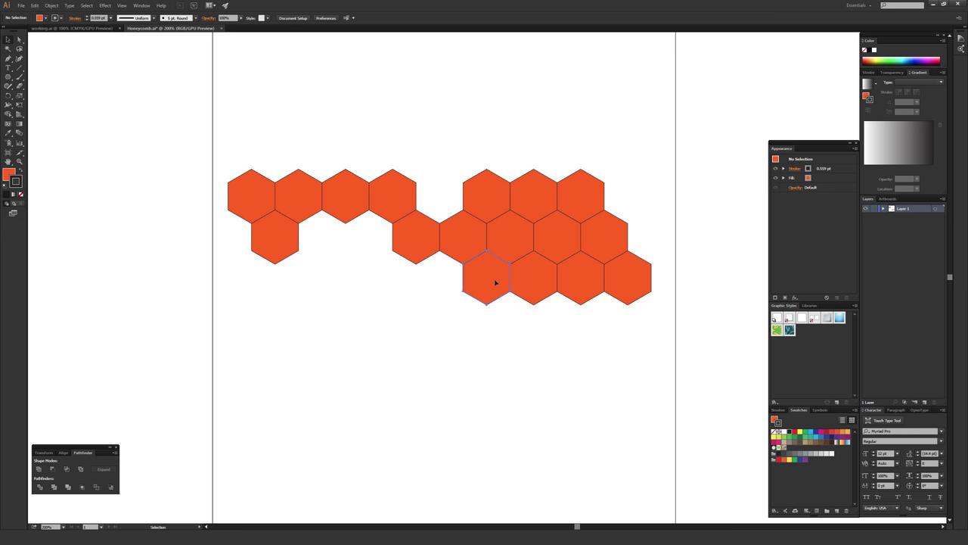
{"action": "left_click", "coordinate": [495, 281]}
{"action": "key", "text": "Delete"}
{"action": "left_click", "coordinate": [514, 248]}
{"action": "key", "text": "Delete"}
Step: Delete the last three hexagons of the lowest row and the last hexagon of the upper row
{"action": "left_click", "coordinate": [542, 272]}
{"action": "key", "text": "Delete"}
{"action": "left_click", "coordinate": [567, 280]}
{"action": "key", "text": "Delete"}
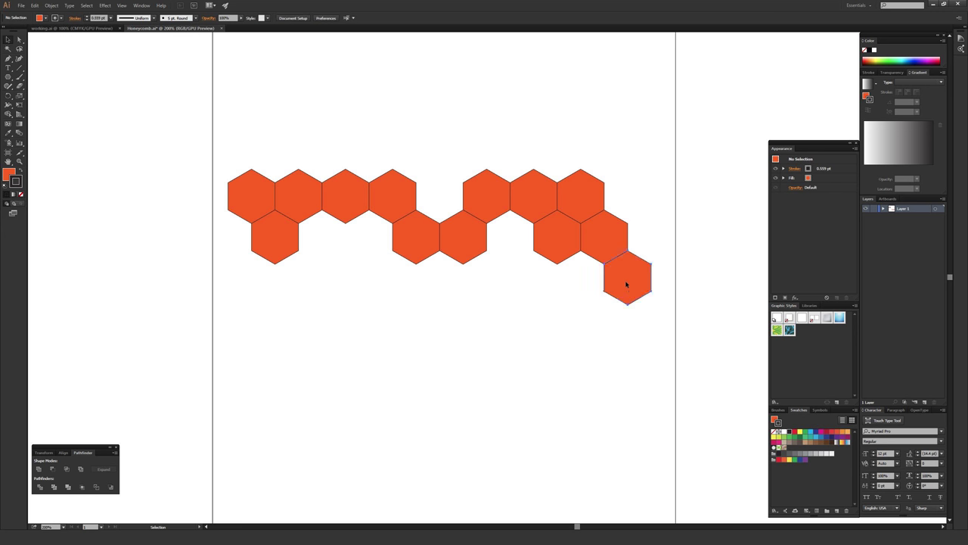
{"action": "left_click", "coordinate": [627, 280]}
{"action": "key", "text": "Delete"}
{"action": "left_click", "coordinate": [594, 213]}
{"action": "key", "text": "Delete"}
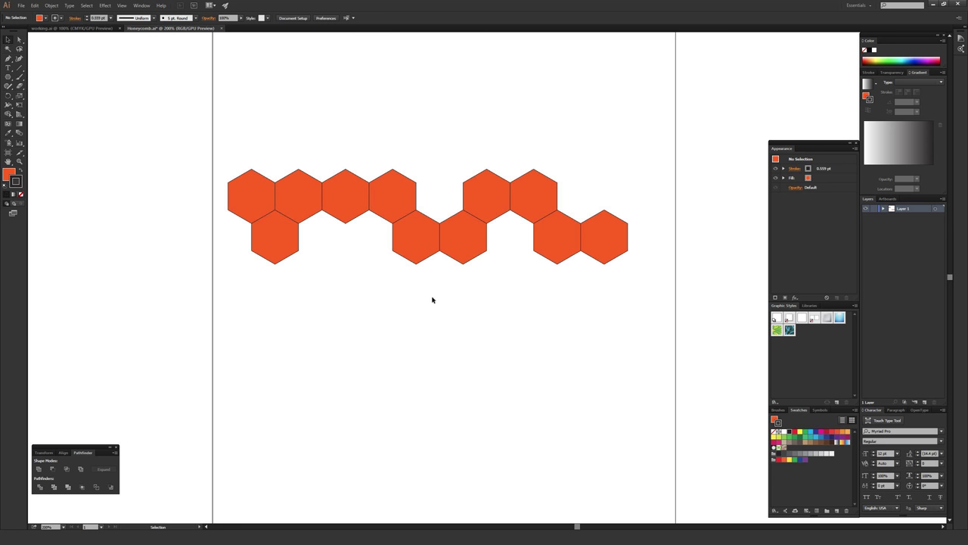
Step: Move the remaining orange hexagons off the artboard above the pink hexagon pattern and enlarge them to about 799 pt wide
{"action": "left_click_drag", "start_coordinate": [219, 160], "coordinate": [409, 275]}
{"action": "left_click_drag", "start_coordinate": [425, 212], "coordinate": [459, 166]}
{"action": "left_click_drag", "start_coordinate": [302, 162], "coordinate": [621, 363]}
{"action": "left_click_drag", "start_coordinate": [564, 333], "coordinate": [401, 168]}
{"action": "scroll", "coordinate": [459, 252], "scroll_direction": "down", "scroll_amount": 1}
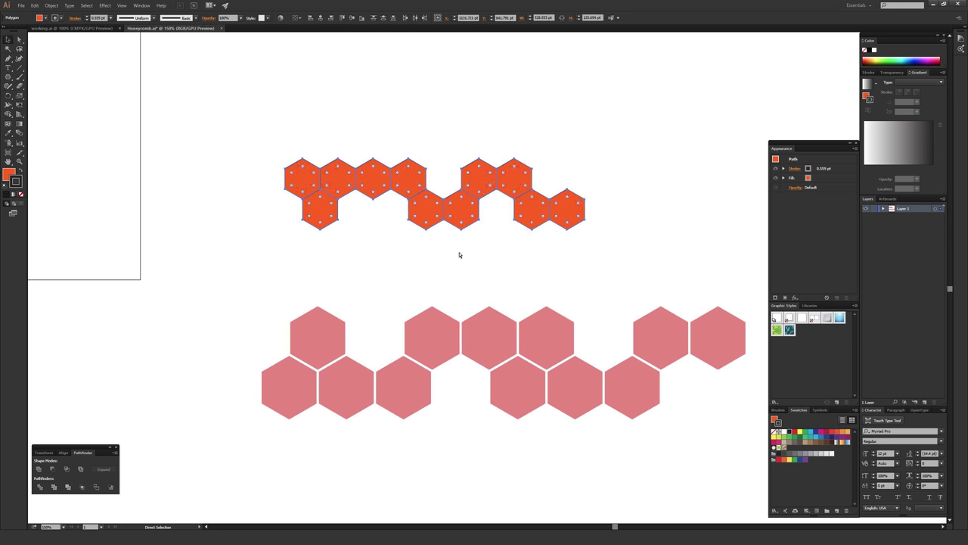
{"action": "left_click_drag", "start_coordinate": [556, 270], "coordinate": [499, 260]}
{"action": "left_click_drag", "start_coordinate": [501, 200], "coordinate": [651, 258]}
{"action": "left_click", "coordinate": [479, 150]}
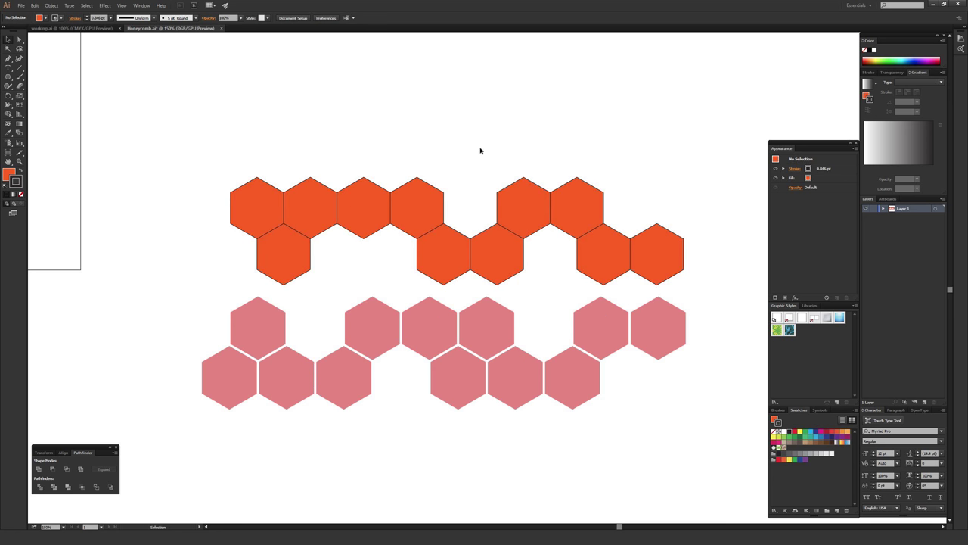
Step: Compare the gaps between the pink hexagons with the thin outlines between the orange hexagons
{"action": "left_click_drag", "start_coordinate": [193, 142], "coordinate": [684, 276]}
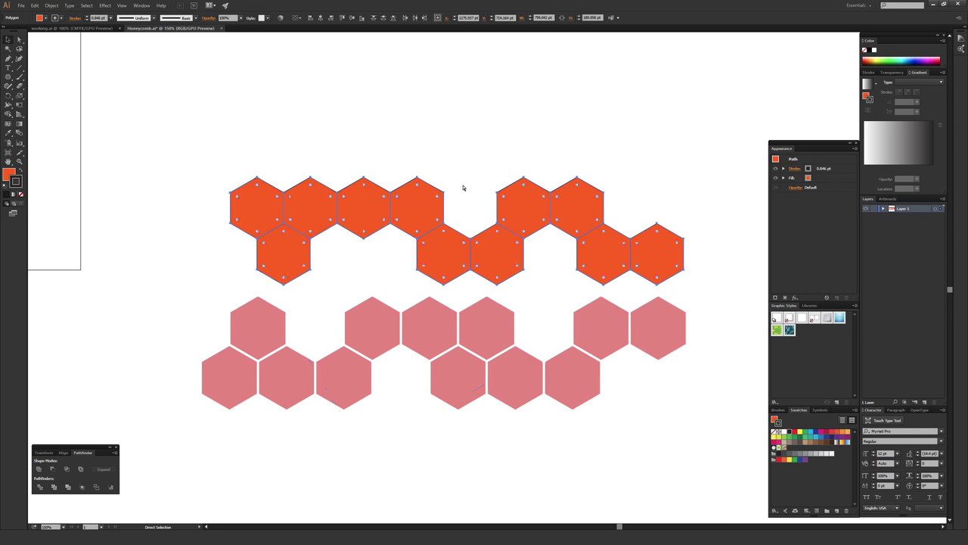
{"action": "scroll", "coordinate": [462, 185], "scroll_direction": "up", "scroll_amount": 4}
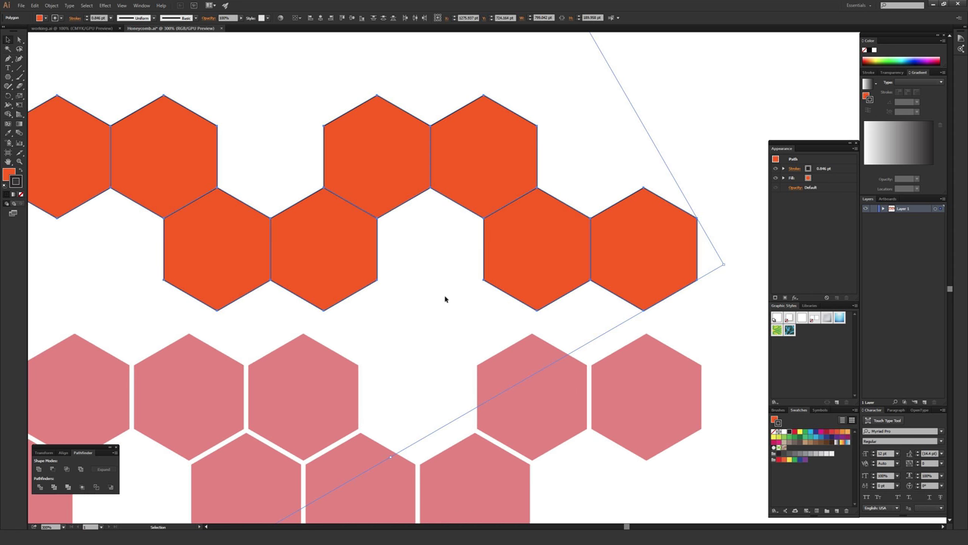
{"action": "left_click", "coordinate": [445, 298]}
{"action": "left_click_drag", "start_coordinate": [445, 298], "coordinate": [428, 184]}
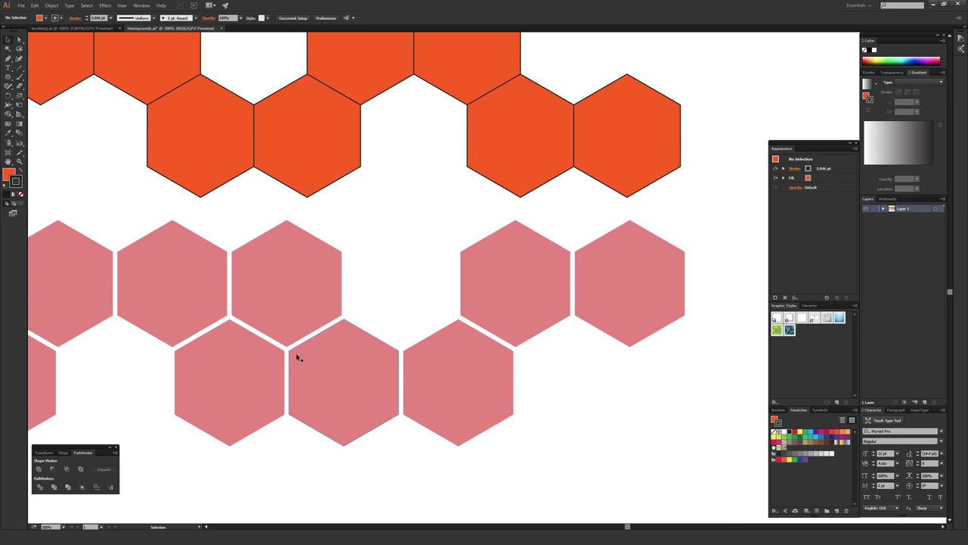
{"action": "left_click_drag", "start_coordinate": [337, 335], "coordinate": [427, 299]}
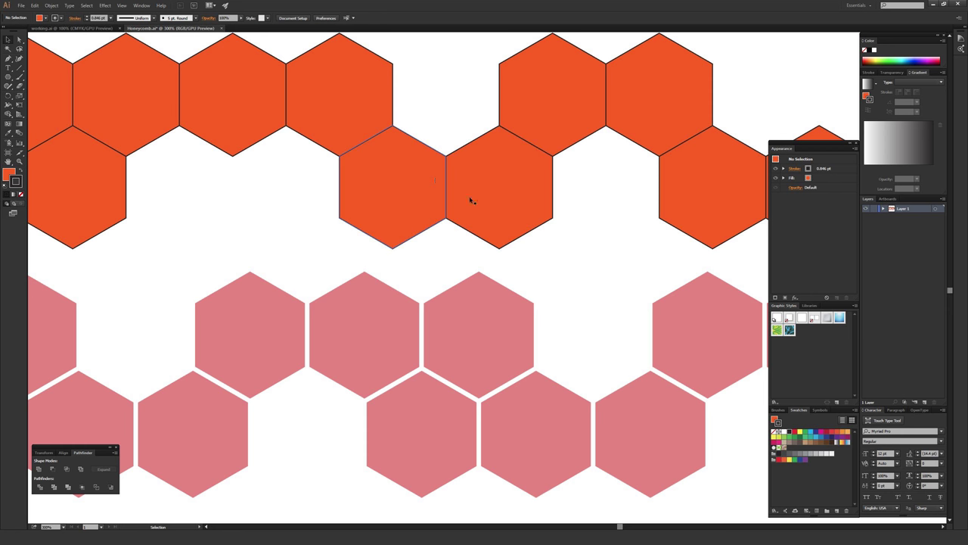
{"action": "key", "text": "ctrl+minus"}
{"action": "key", "text": "ctrl+minus"}
Step: Select all the orange hexagons and show the floating Stroke settings beside the artwork
{"action": "left_click_drag", "start_coordinate": [216, 142], "coordinate": [679, 250]}
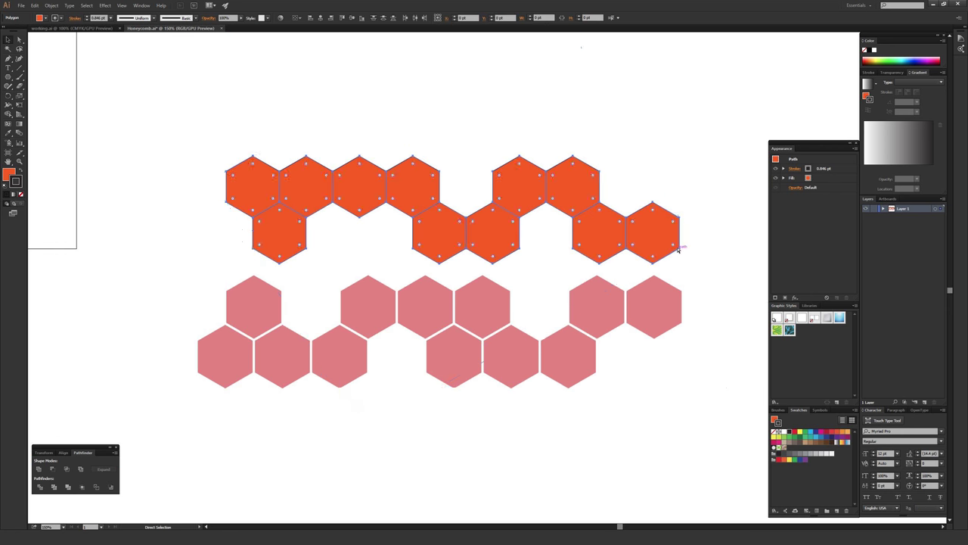
{"action": "key", "text": "ctrl+plus"}
{"action": "key", "text": "ctrl+plus"}
{"action": "left_click_drag", "start_coordinate": [632, 179], "coordinate": [499, 270]}
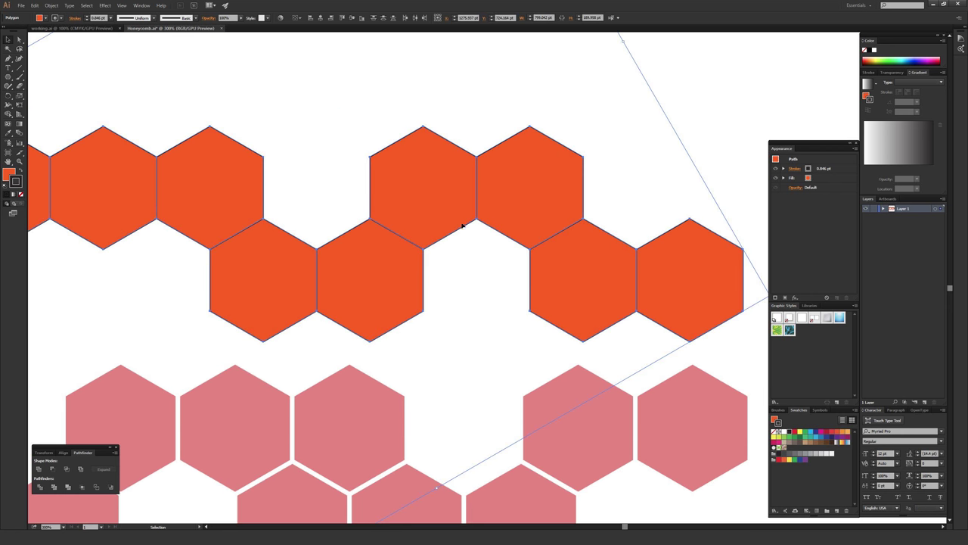
{"action": "left_click", "coordinate": [143, 6]}
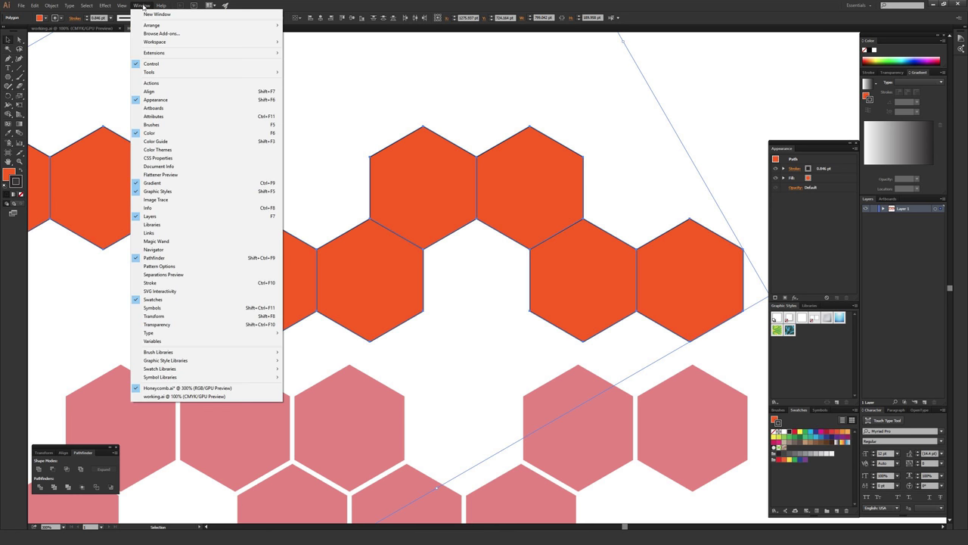
{"action": "left_click", "coordinate": [182, 283]}
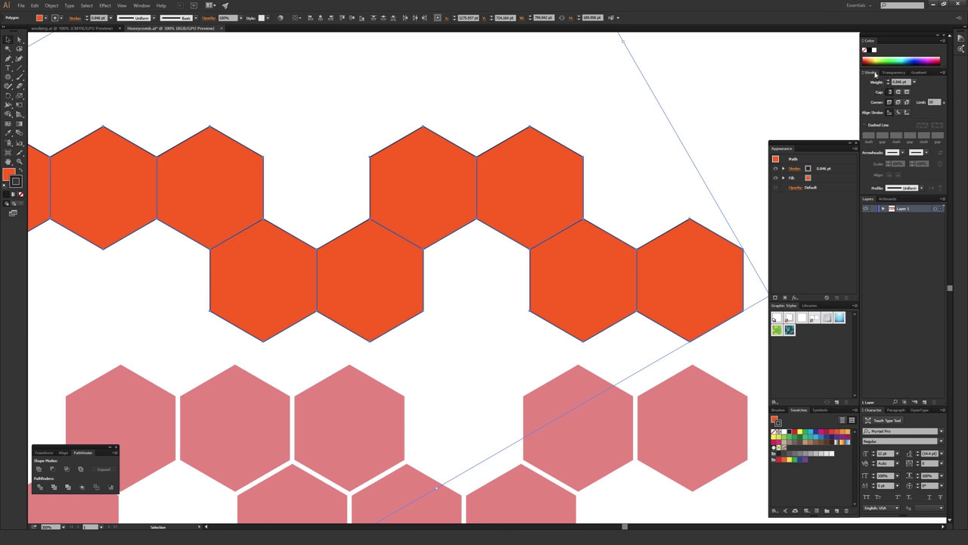
{"action": "left_click_drag", "start_coordinate": [875, 73], "coordinate": [641, 79]}
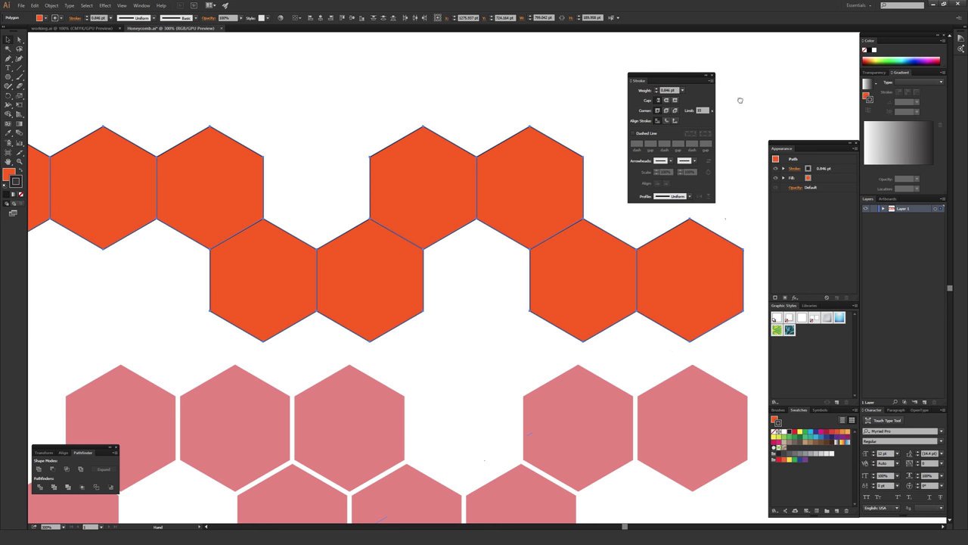
{"action": "left_click_drag", "start_coordinate": [748, 100], "coordinate": [678, 112]}
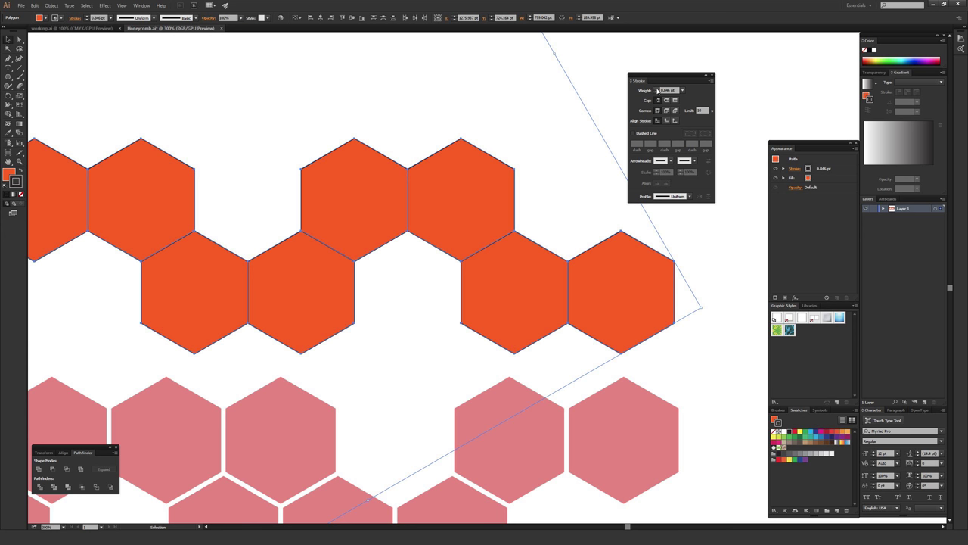
Step: Set the selected orange hexagons' stroke weight to 4 pt and deselect them
{"action": "left_click", "coordinate": [657, 88]}
{"action": "left_click", "coordinate": [657, 88]}
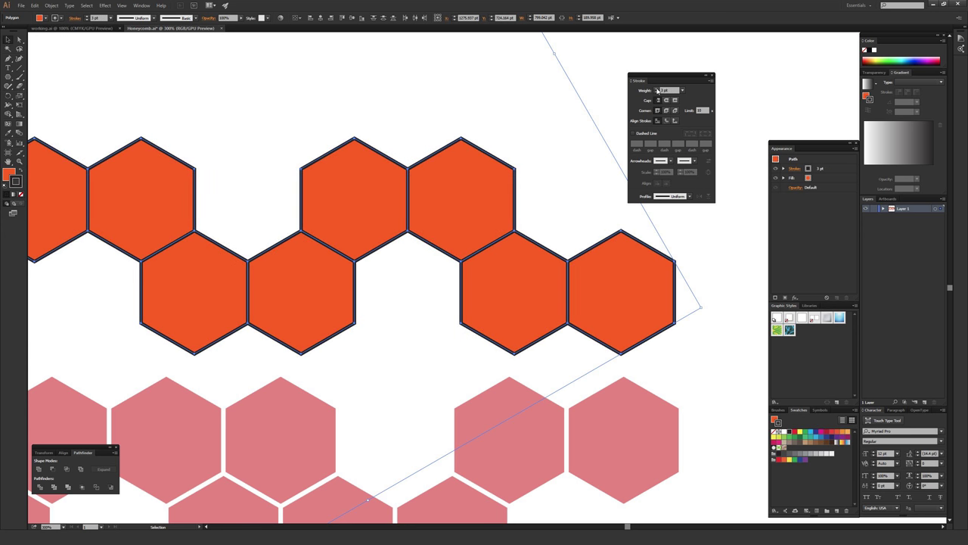
{"action": "left_click", "coordinate": [657, 88]}
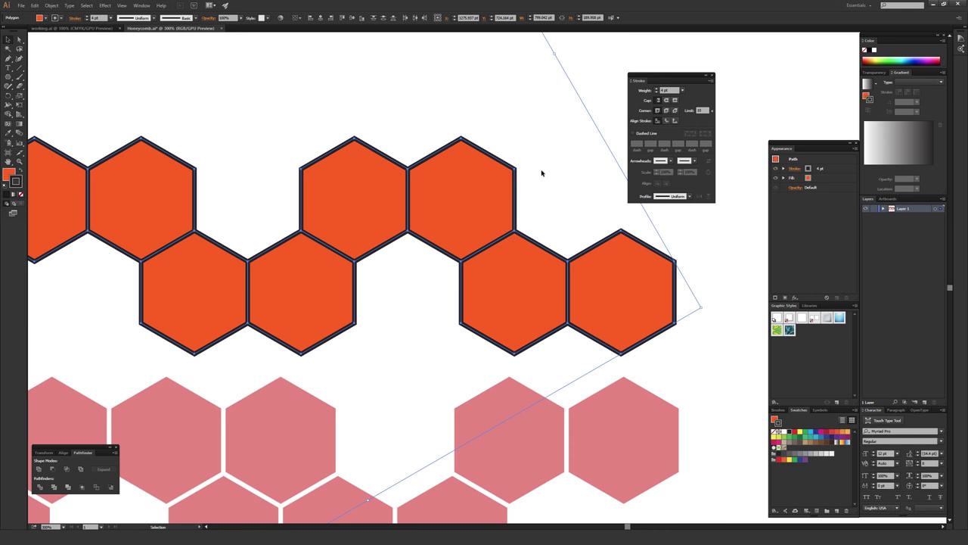
{"action": "left_click", "coordinate": [567, 210]}
{"action": "left_click_drag", "start_coordinate": [685, 80], "coordinate": [735, 71]}
Step: Expand the fill and stroke of all the orange hexagons into separate shapes
{"action": "key", "text": "ctrl+minus"}
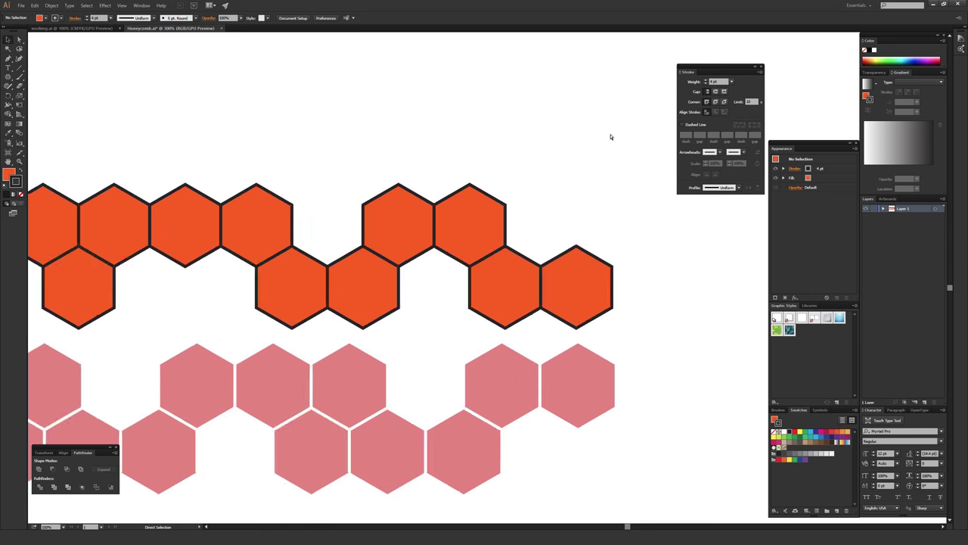
{"action": "key", "text": "ctrl+minus"}
{"action": "scroll", "coordinate": [585, 177], "scroll_direction": "left", "scroll_amount": 2}
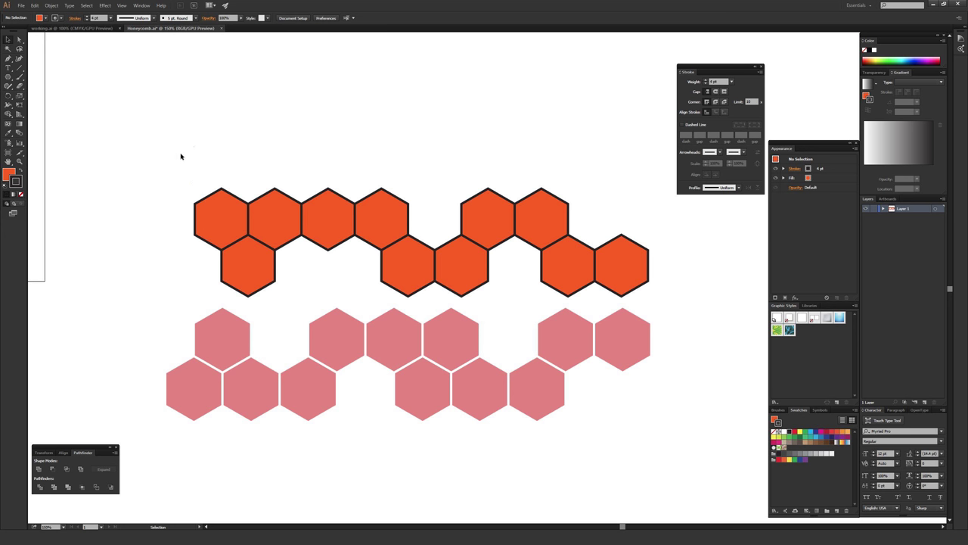
{"action": "left_click_drag", "start_coordinate": [143, 149], "coordinate": [638, 276]}
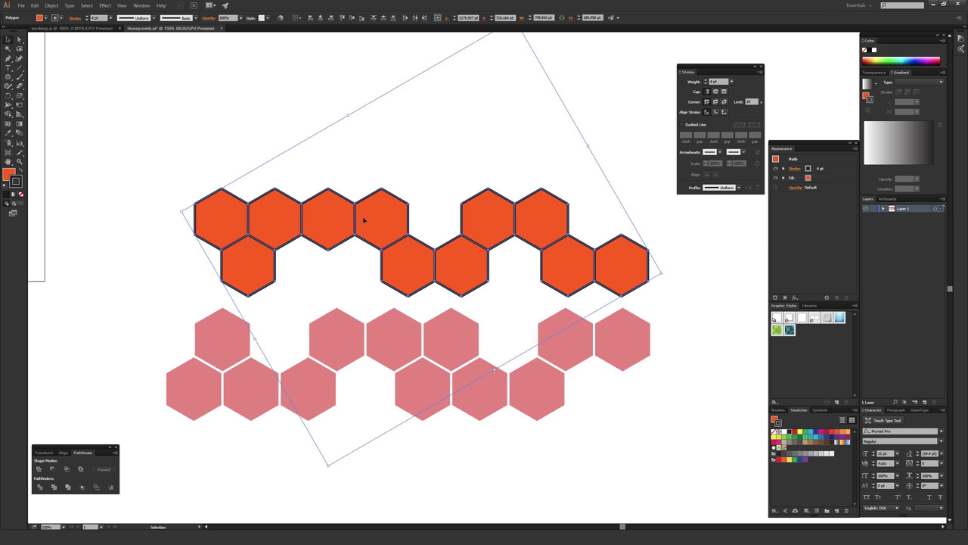
{"action": "left_click", "coordinate": [50, 6]}
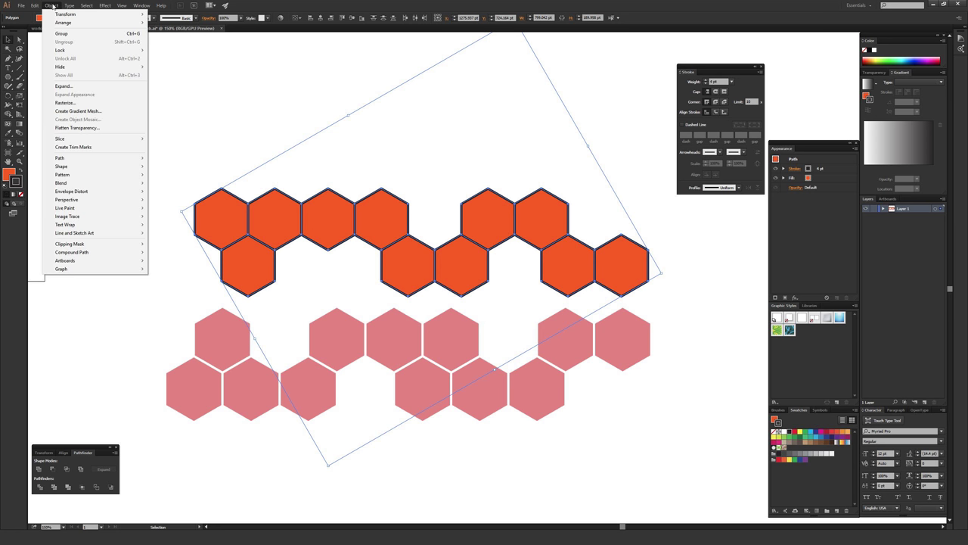
{"action": "left_click", "coordinate": [75, 88]}
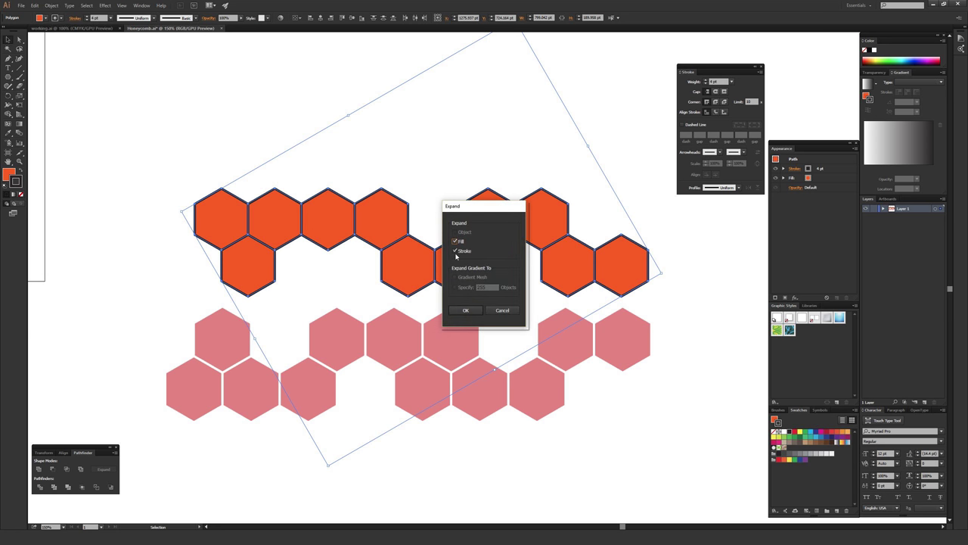
{"action": "left_click", "coordinate": [466, 311]}
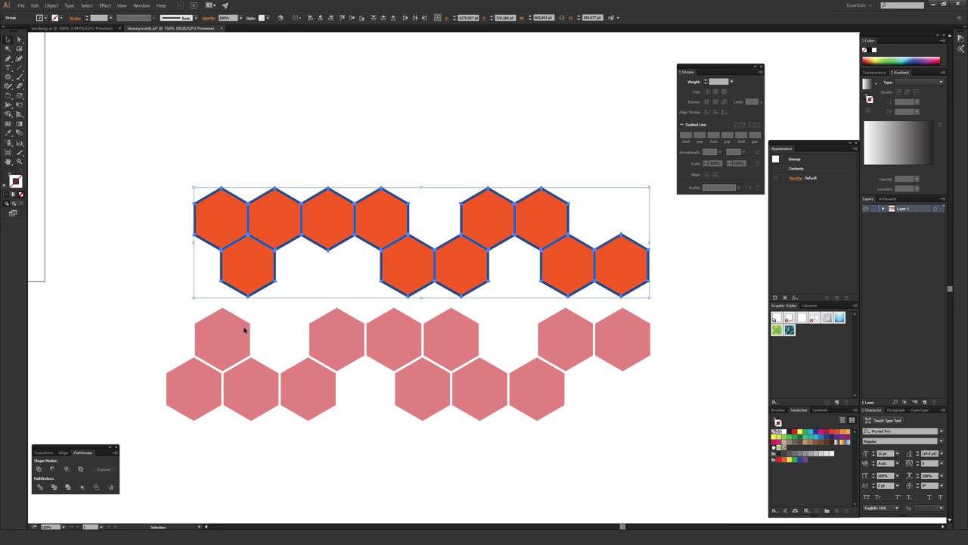
Step: Merge the expanded hexagon shapes with the Pathfinder Merge operation, hide the Pathfinder options and deselect the artwork
{"action": "left_click_drag", "start_coordinate": [69, 447], "coordinate": [415, 135]}
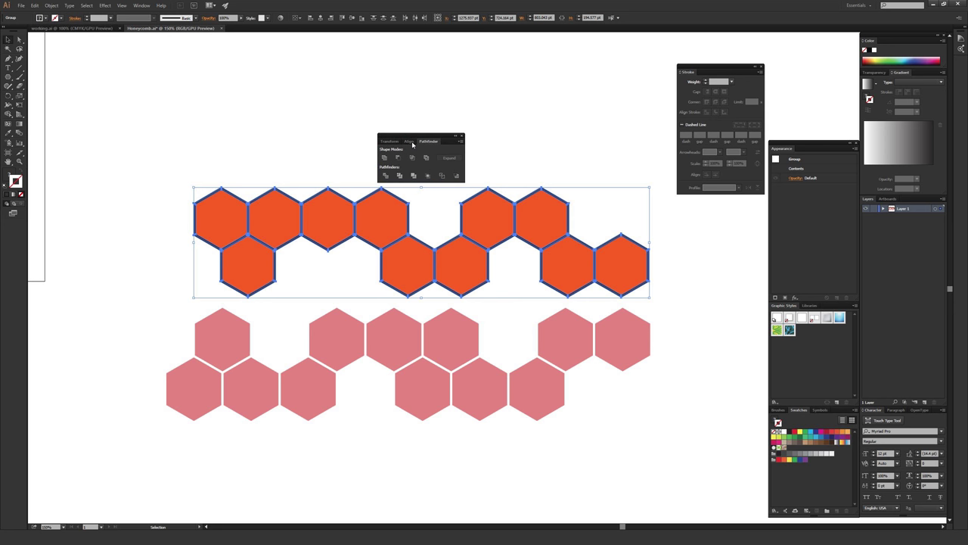
{"action": "scroll", "coordinate": [449, 287], "scroll_direction": "up", "scroll_amount": 2}
{"action": "scroll", "coordinate": [449, 287], "scroll_direction": "up", "scroll_amount": 3}
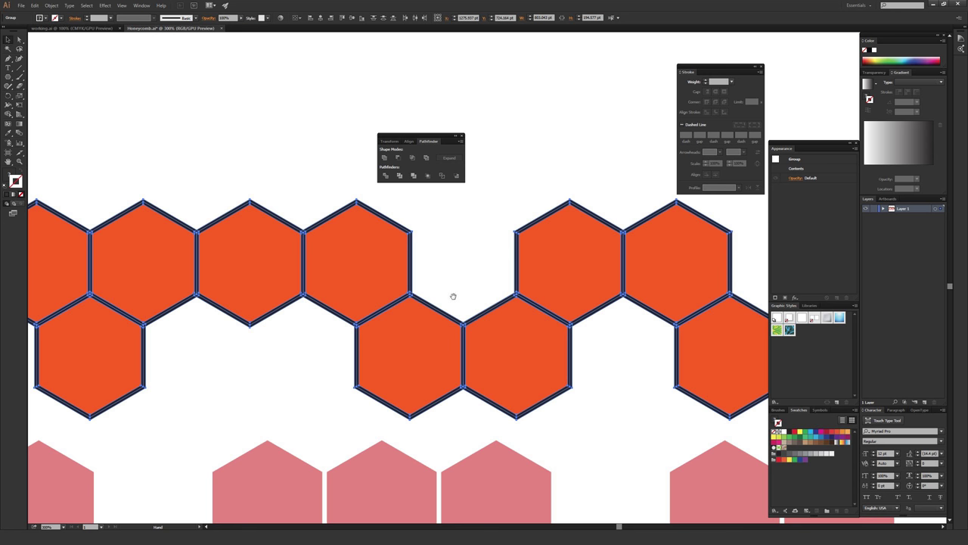
{"action": "left_click", "coordinate": [142, 5]}
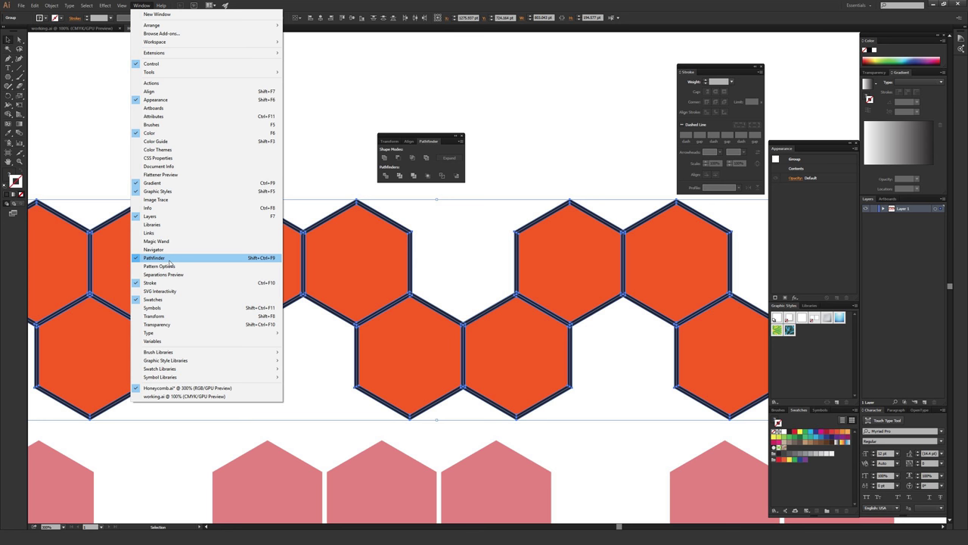
{"action": "left_click", "coordinate": [431, 142]}
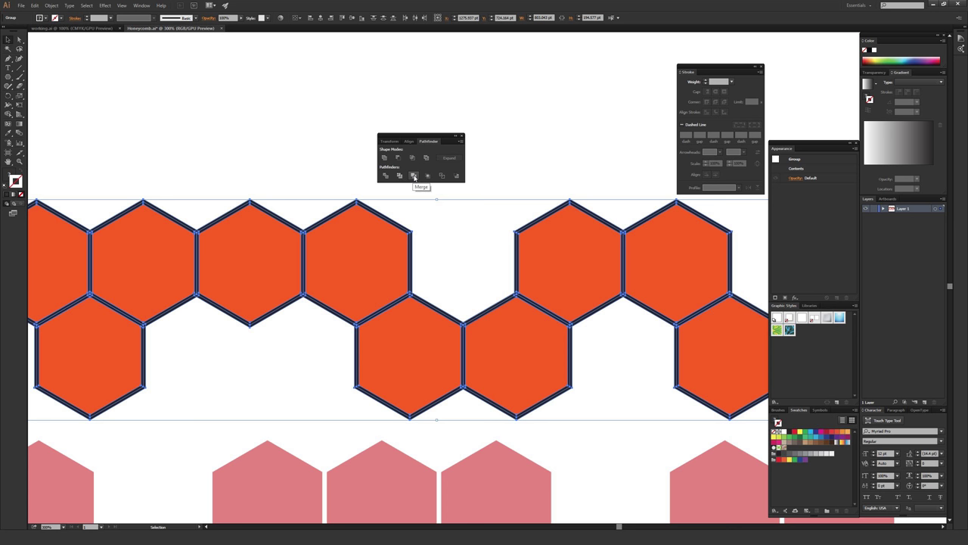
{"action": "left_click", "coordinate": [415, 176]}
{"action": "left_click", "coordinate": [462, 136]}
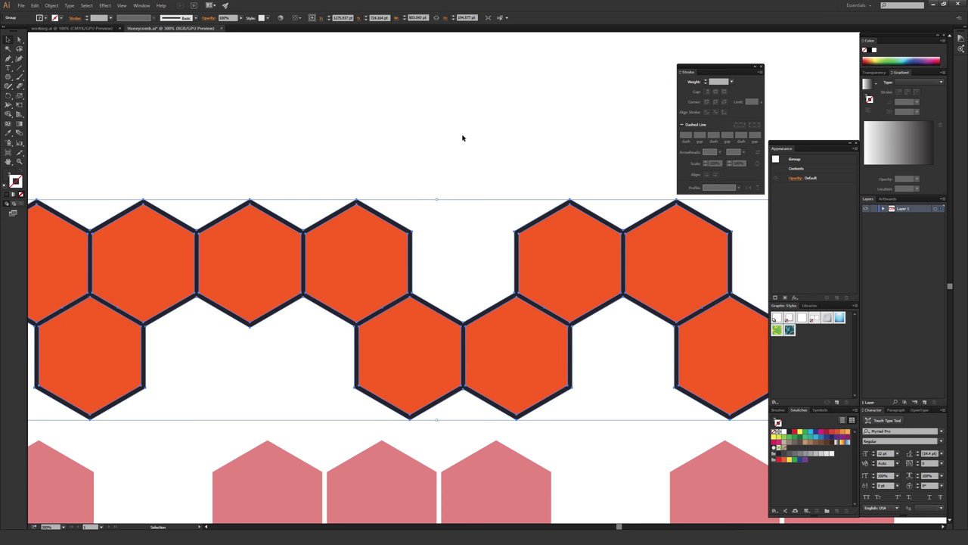
{"action": "left_click", "coordinate": [408, 137]}
Step: Ungroup the merged orange honeycomb artwork and deselect it
{"action": "scroll", "coordinate": [366, 186], "scroll_direction": "left", "scroll_amount": 4}
{"action": "scroll", "coordinate": [366, 186], "scroll_direction": "down", "scroll_amount": 1}
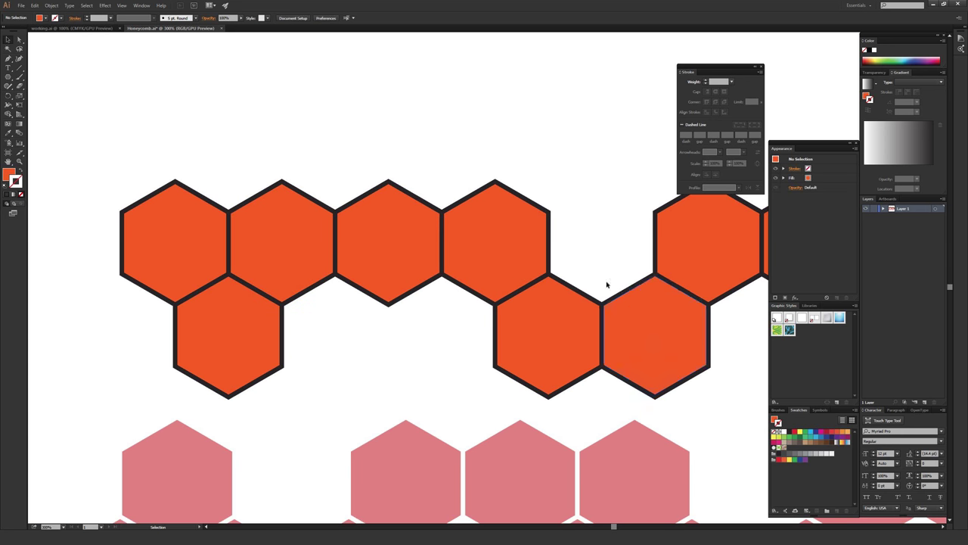
{"action": "scroll", "coordinate": [620, 288], "scroll_direction": "right", "scroll_amount": 3}
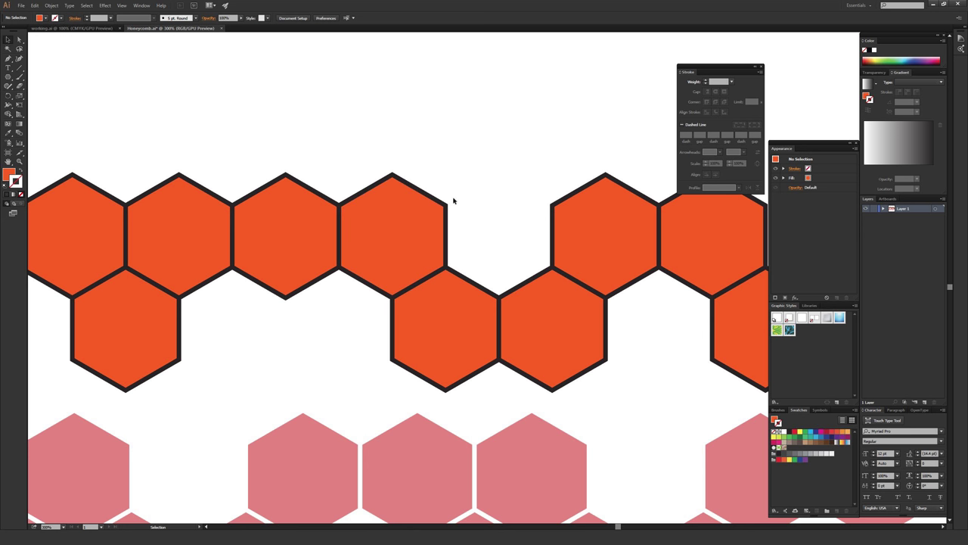
{"action": "left_click", "coordinate": [413, 185]}
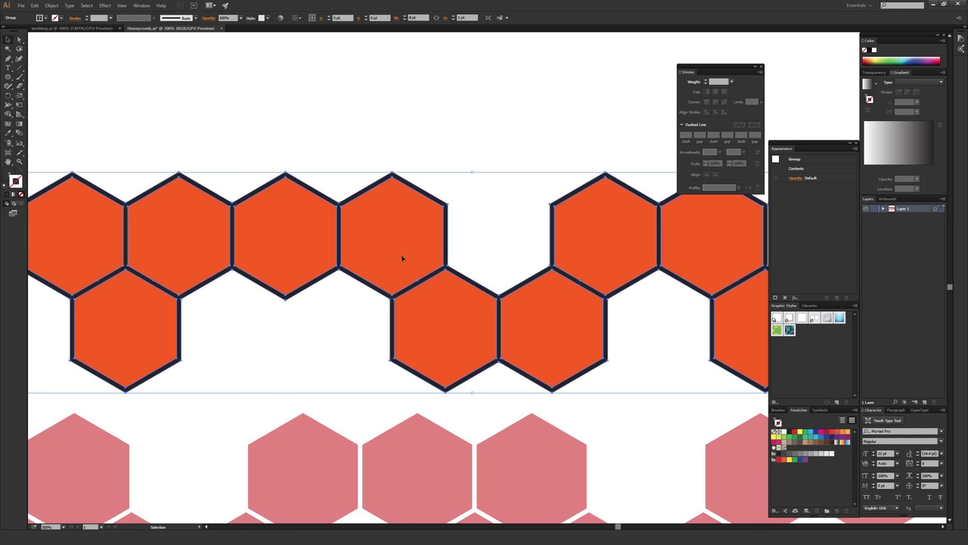
{"action": "right_click", "coordinate": [377, 231]}
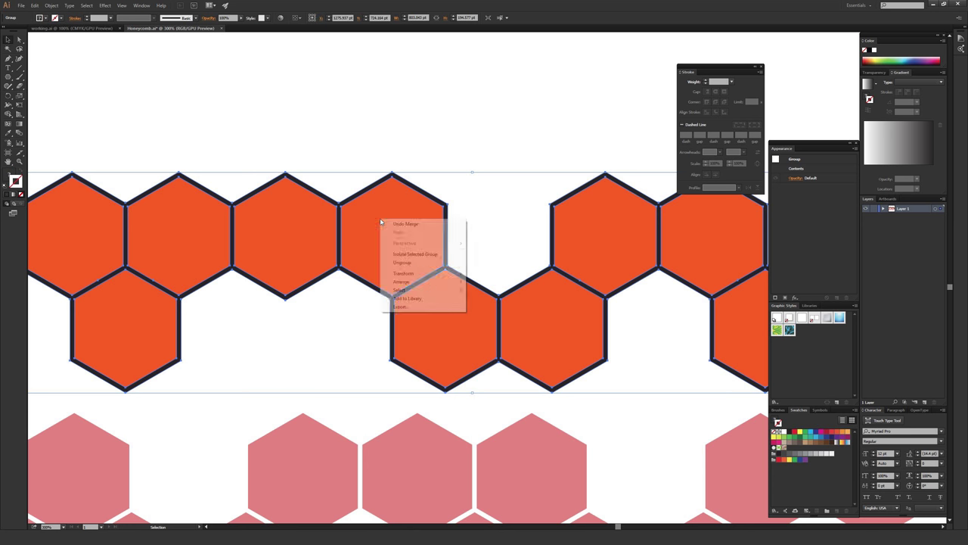
{"action": "left_click", "coordinate": [403, 262]}
{"action": "left_click", "coordinate": [419, 136]}
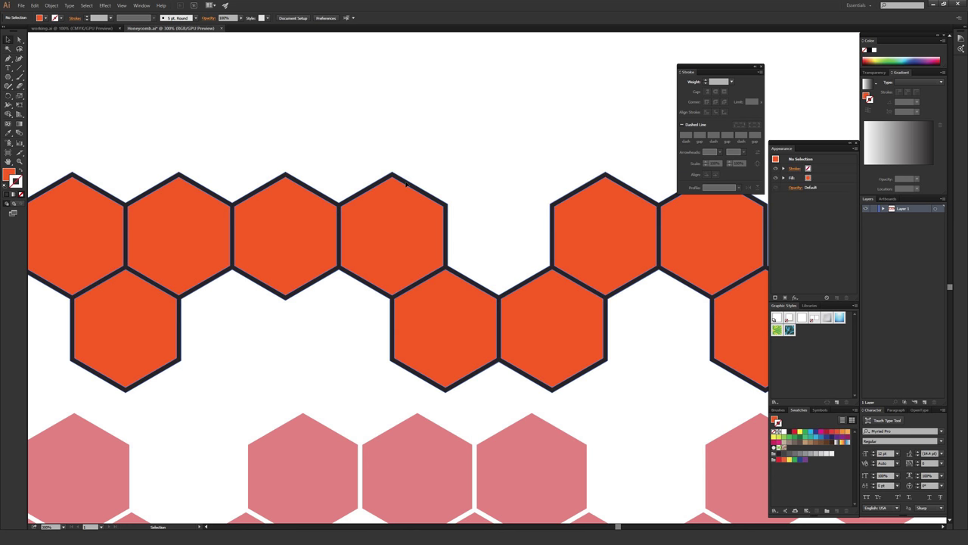
Step: Delete the black outline compound path around the orange hexagons, leaving gaps between the shapes
{"action": "left_click", "coordinate": [406, 184]}
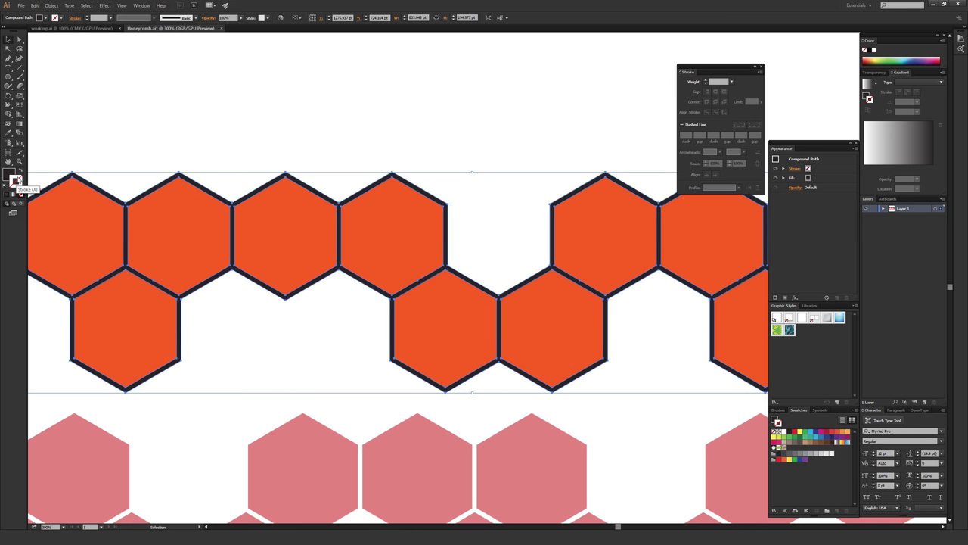
{"action": "left_click", "coordinate": [16, 180]}
{"action": "right_click", "coordinate": [392, 221]}
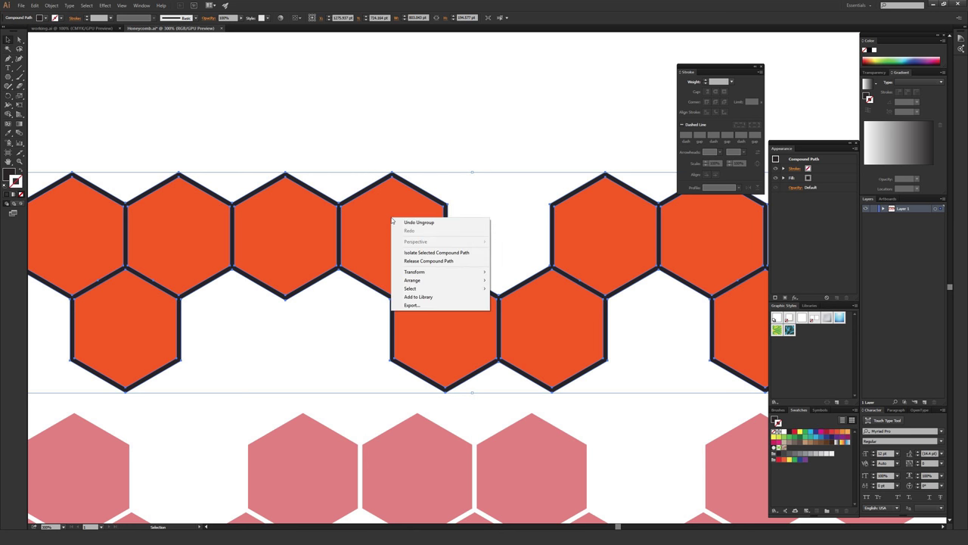
{"action": "left_click", "coordinate": [398, 126]}
{"action": "left_click", "coordinate": [405, 180]}
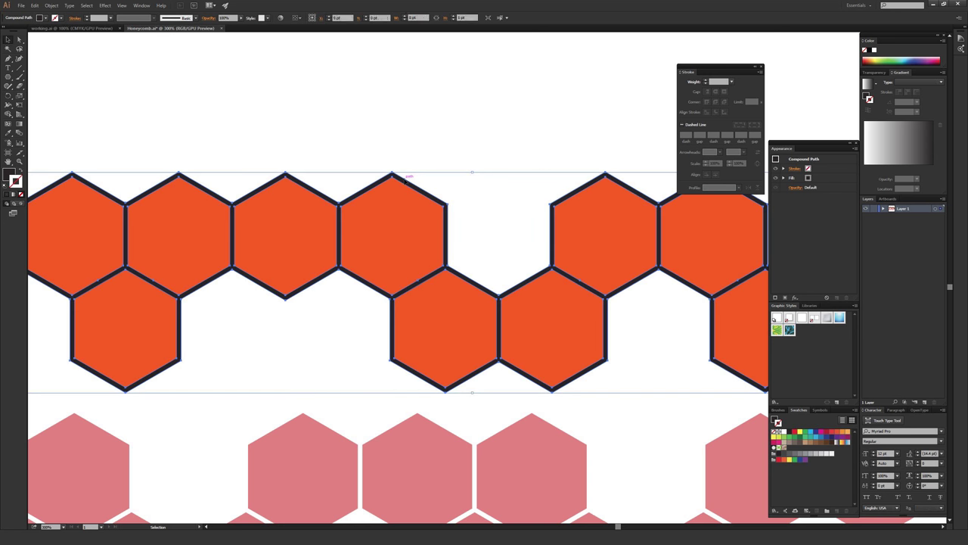
{"action": "left_click", "coordinate": [417, 153]}
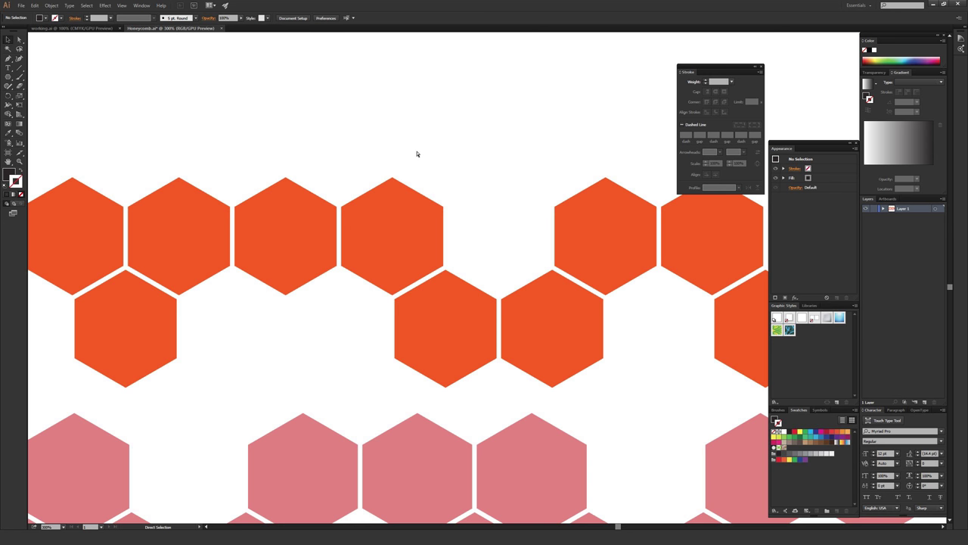
Step: Select all the orange hexagons and delete them, keeping only the pink honeycomb
{"action": "key", "text": "ctrl+minus"}
{"action": "left_click_drag", "start_coordinate": [540, 238], "coordinate": [456, 189]}
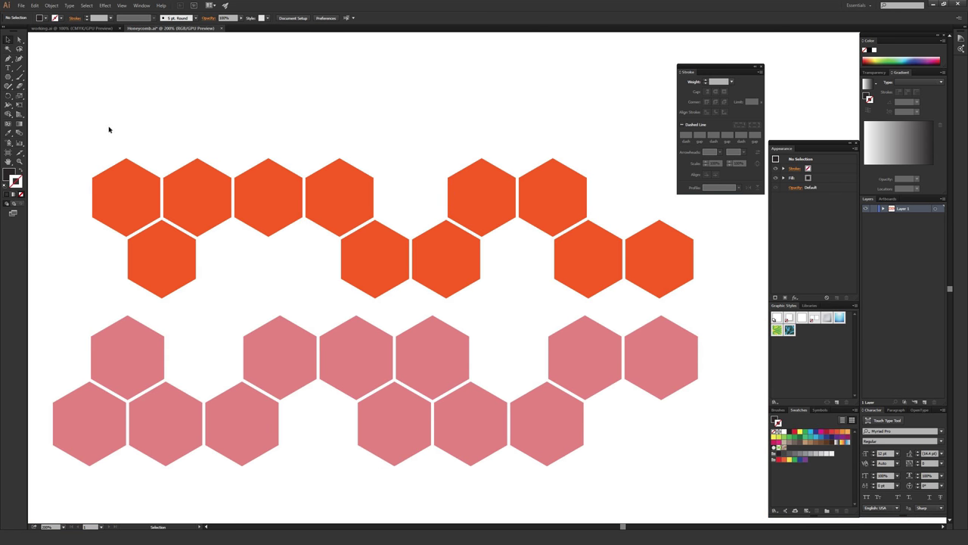
{"action": "left_click_drag", "start_coordinate": [110, 129], "coordinate": [658, 274]}
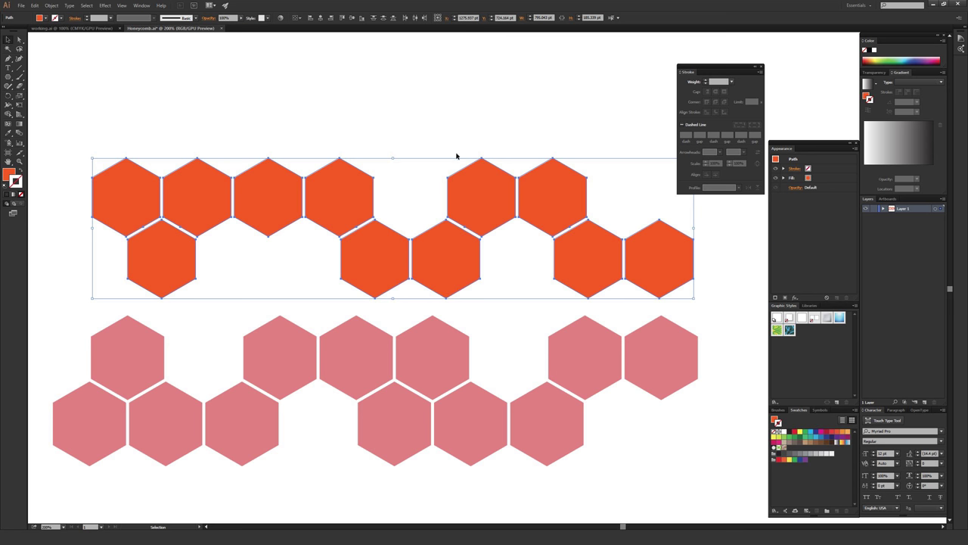
{"action": "key", "text": "Delete"}
{"action": "left_click_drag", "start_coordinate": [430, 274], "coordinate": [439, 174]}
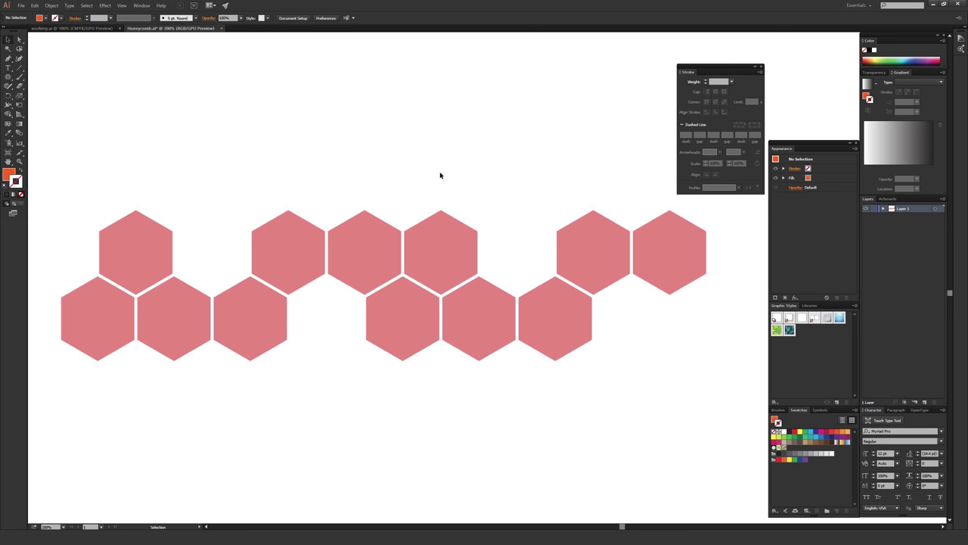
Step: Place the nebula photo in the document as a linked image
{"action": "left_click_drag", "start_coordinate": [405, 163], "coordinate": [448, 165]}
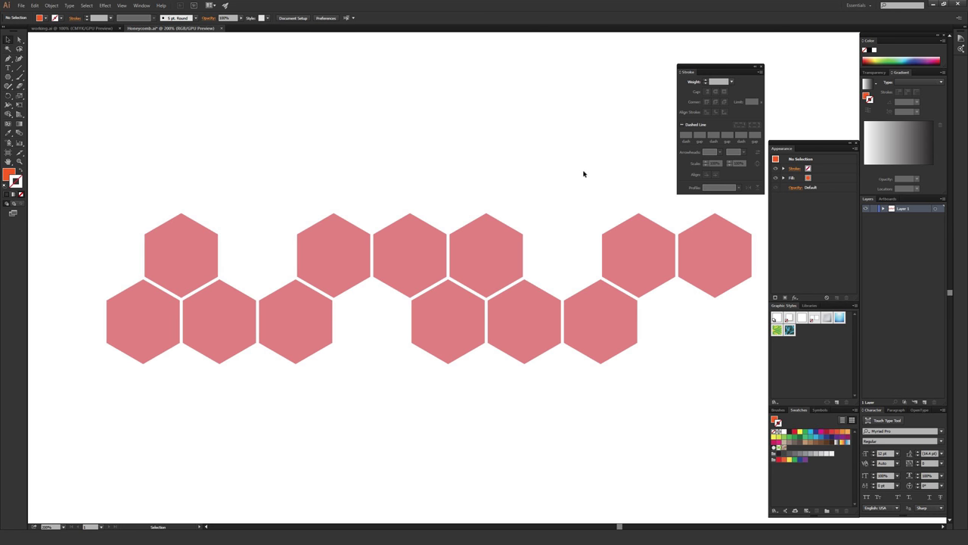
{"action": "left_click", "coordinate": [313, 153]}
{"action": "key", "text": "a"}
{"action": "key", "text": "ctrl+minus"}
{"action": "key", "text": "ctrl+minus"}
{"action": "key", "text": "ctrl+minus"}
{"action": "key", "text": "ctrl+minus"}
{"action": "key", "text": "ctrl+minus"}
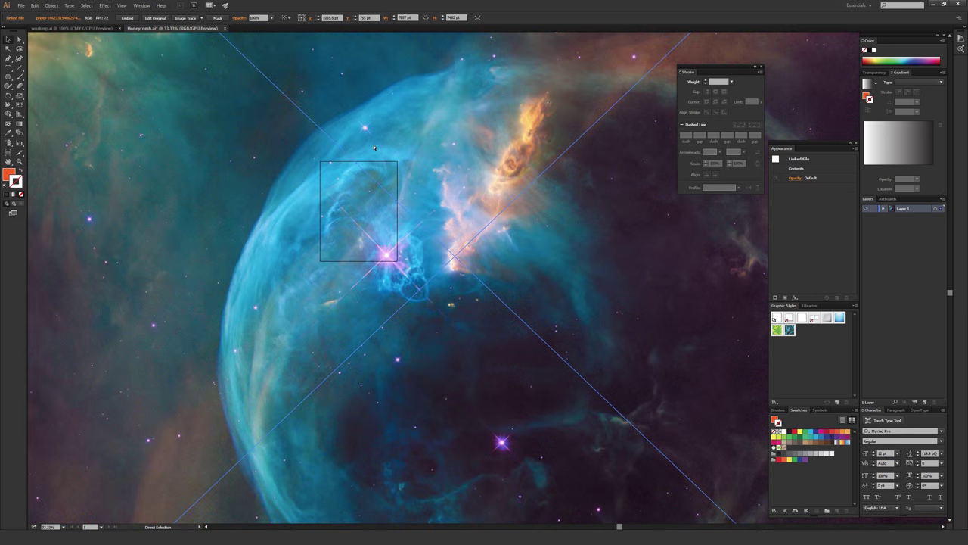
Step: Scale the nebula photo down and move it into the empty area to the left of the pink hexagons
{"action": "key", "text": "ctrl+minus"}
{"action": "key", "text": "ctrl+minus"}
{"action": "key", "text": "v"}
{"action": "left_click_drag", "start_coordinate": [231, 32], "coordinate": [465, 279]}
{"action": "key", "text": "ctrl+plus"}
{"action": "key", "text": "ctrl+plus"}
{"action": "key", "text": "ctrl+plus"}
{"action": "key", "text": "ctrl+plus"}
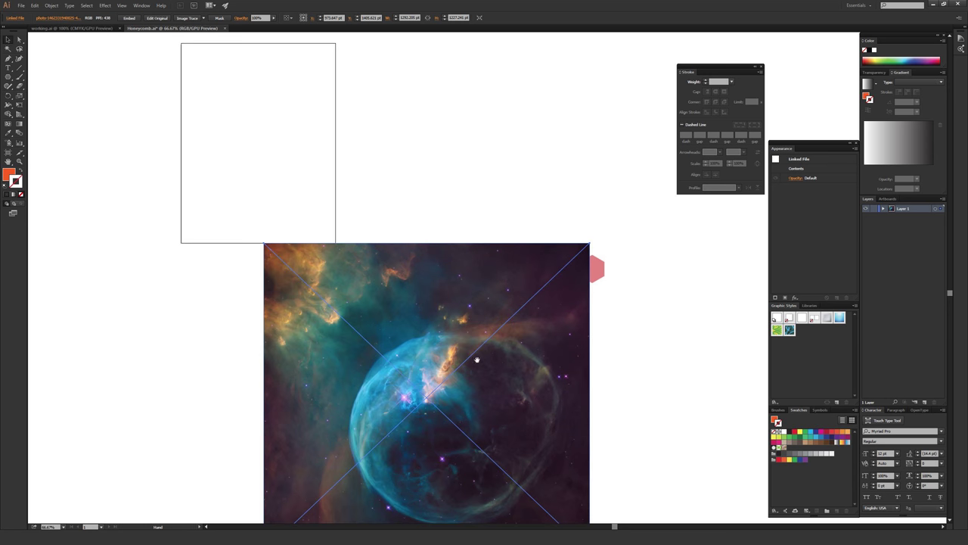
{"action": "scroll", "coordinate": [330, 397], "scroll_direction": "down", "scroll_amount": 2}
{"action": "left_click_drag", "start_coordinate": [252, 148], "coordinate": [454, 342]}
{"action": "left_click_drag", "start_coordinate": [508, 355], "coordinate": [276, 185]}
{"action": "key", "text": "ctrl+plus"}
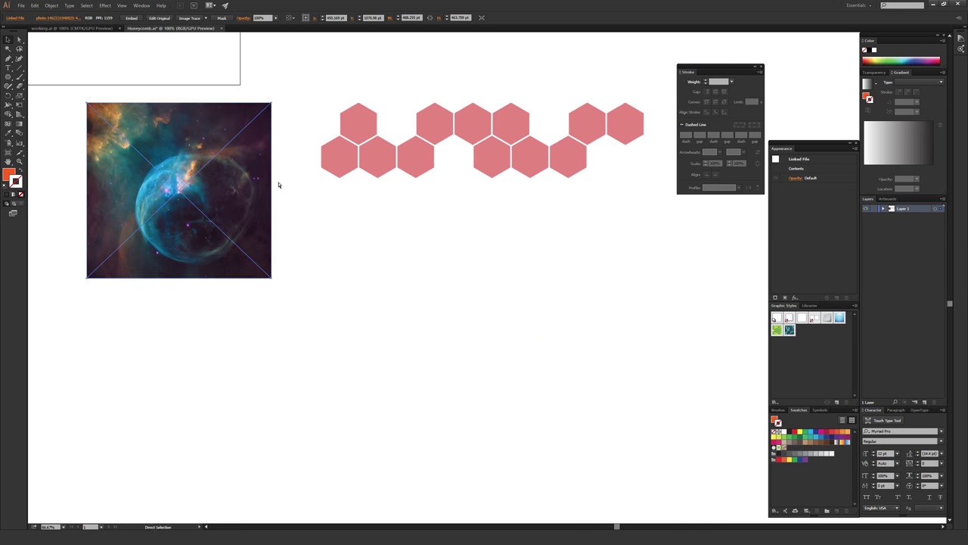
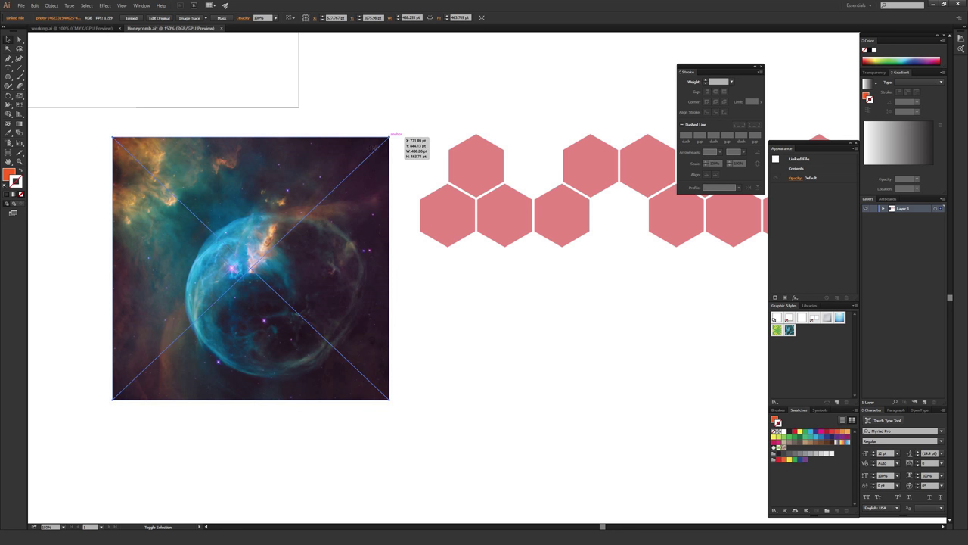
Step: Scale the nebula photo to about 121 by 115 pt and position it over the leftmost hexagon of the lower row
{"action": "left_click_drag", "start_coordinate": [168, 344], "coordinate": [382, 200]}
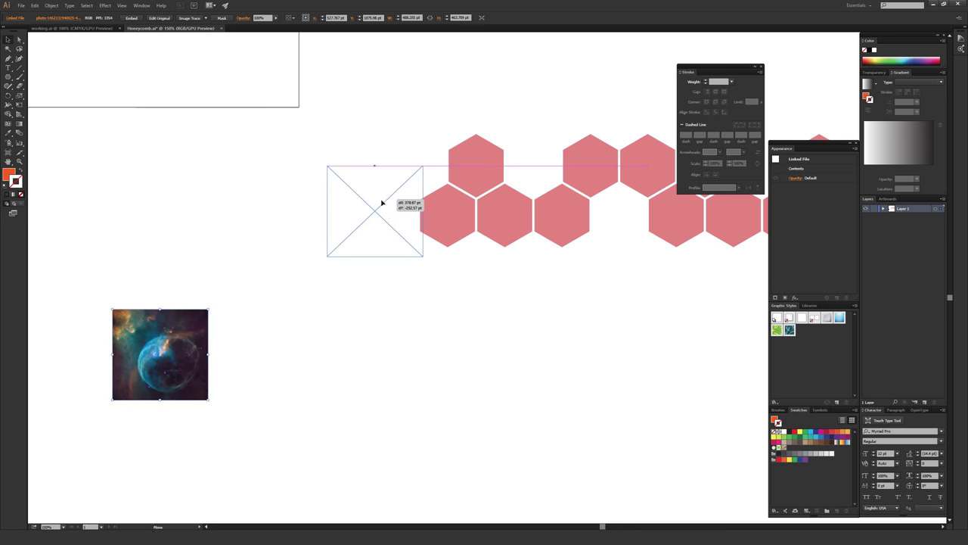
{"action": "left_click", "coordinate": [449, 261]}
{"action": "left_click_drag", "start_coordinate": [389, 232], "coordinate": [453, 237]}
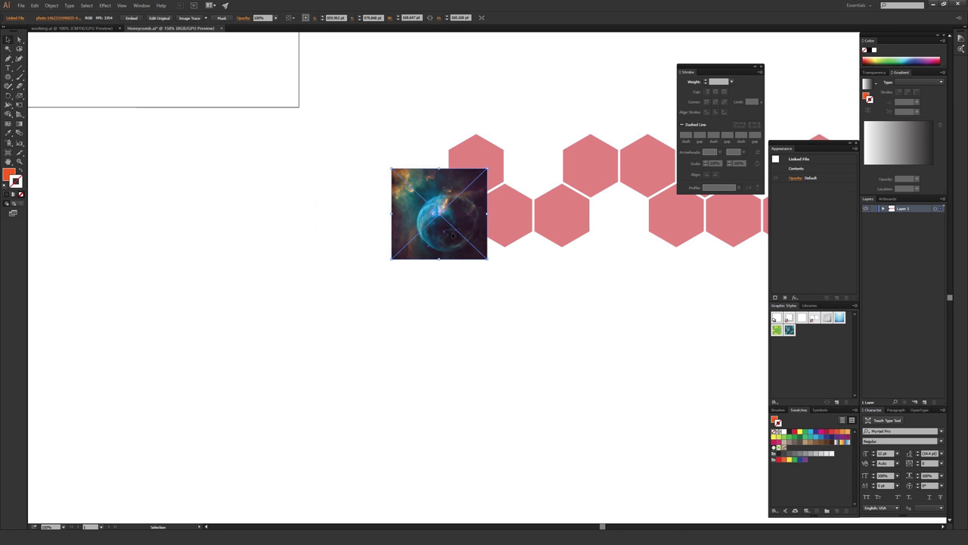
{"action": "left_click", "coordinate": [482, 288]}
{"action": "left_click_drag", "start_coordinate": [468, 205], "coordinate": [372, 207]}
{"action": "left_click_drag", "start_coordinate": [307, 179], "coordinate": [324, 196]}
{"action": "left_click_drag", "start_coordinate": [380, 216], "coordinate": [432, 201]}
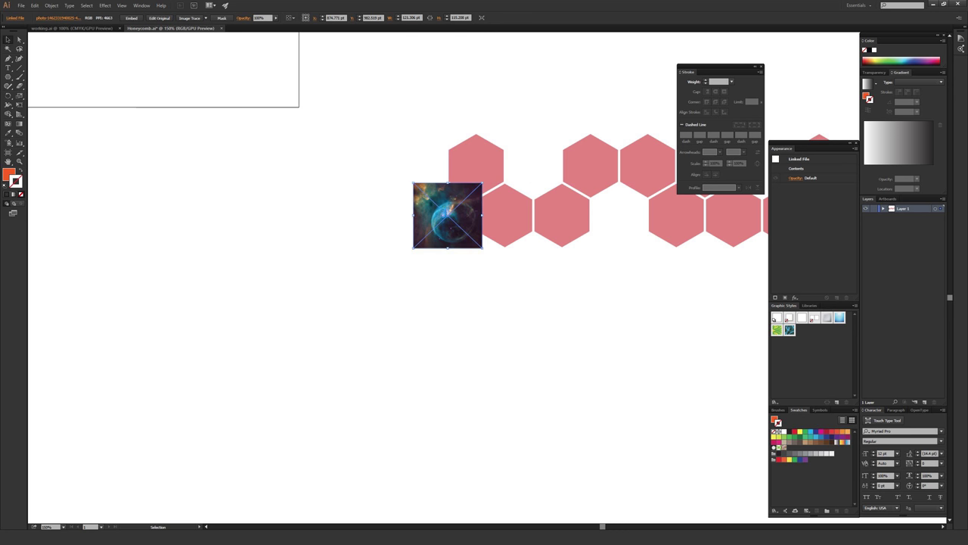
Step: Send the nebula photo to the back, behind the pink hexagons
{"action": "right_click", "coordinate": [443, 202]}
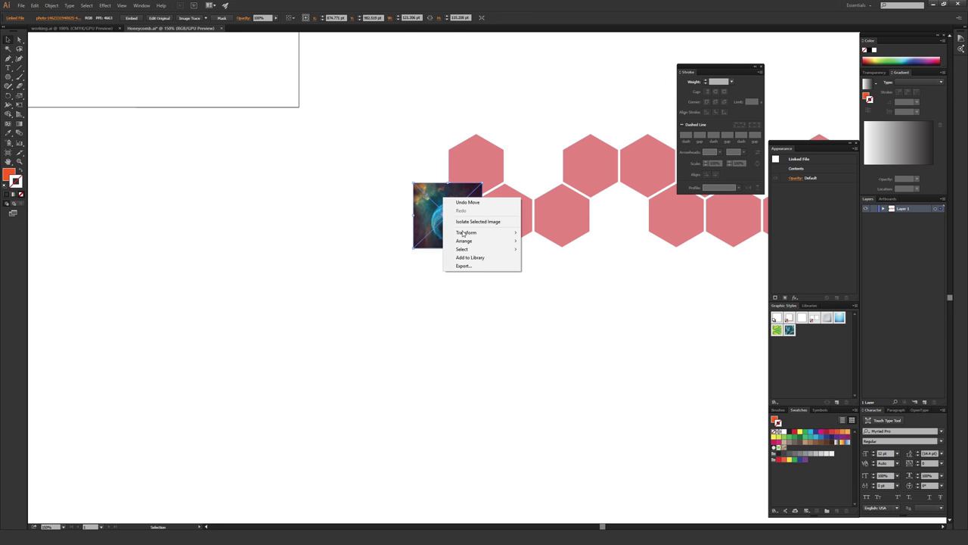
{"action": "mouse_move", "coordinate": [464, 240]}
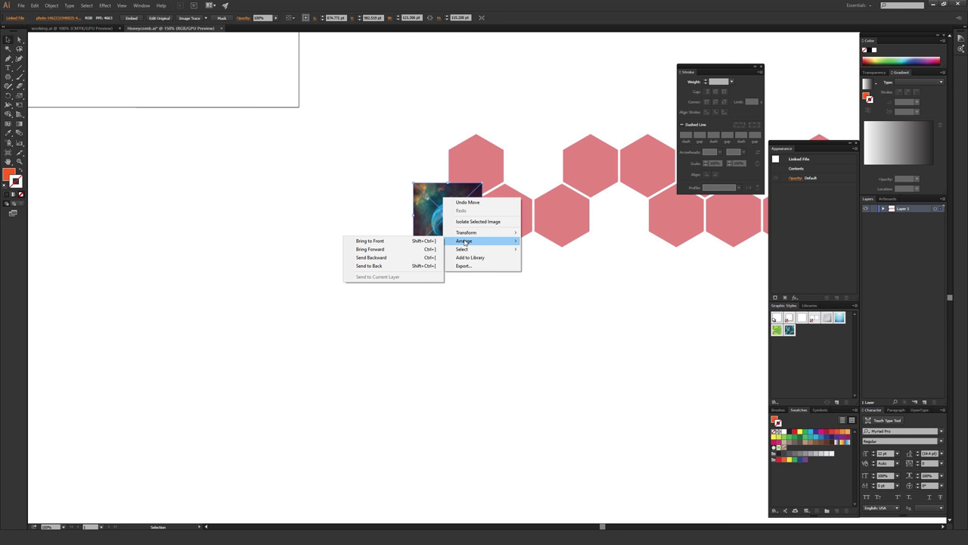
{"action": "left_click", "coordinate": [389, 267]}
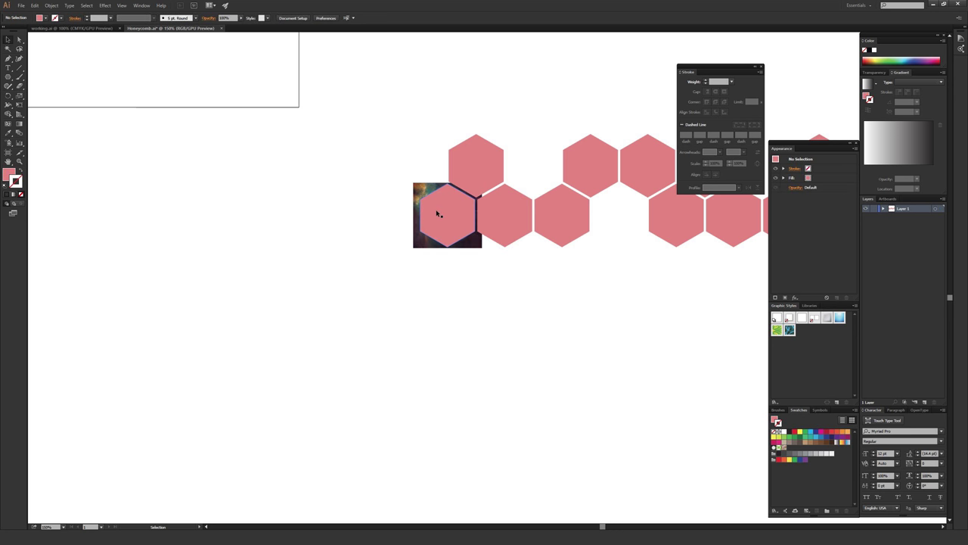
Step: Select the nebula photo together with the hexagon above it and make a clipping mask
{"action": "left_click", "coordinate": [437, 212]}
{"action": "left_click", "coordinate": [386, 209]}
{"action": "left_click_drag", "start_coordinate": [341, 298], "coordinate": [436, 217]}
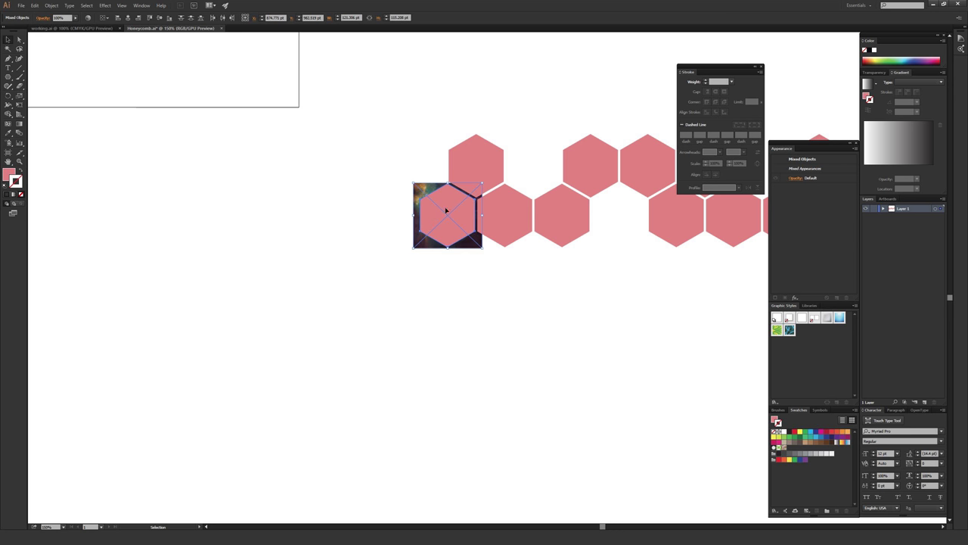
{"action": "left_click", "coordinate": [413, 264]}
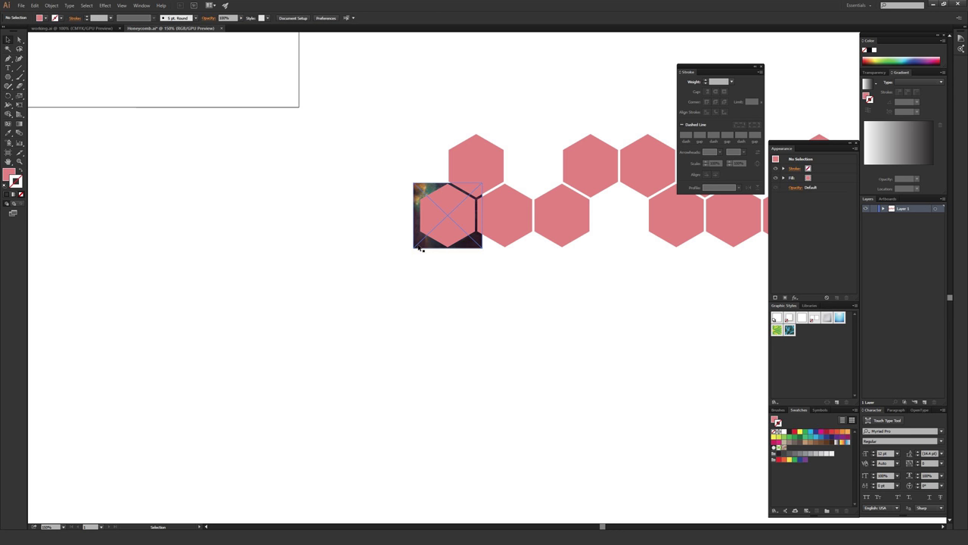
{"action": "left_click", "coordinate": [421, 248]}
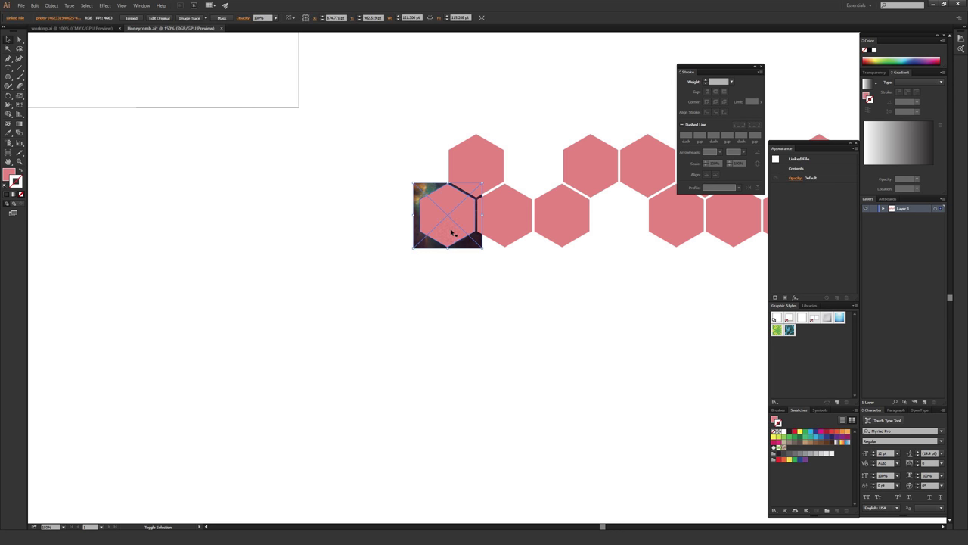
{"action": "left_click", "coordinate": [446, 231], "text": "shift"}
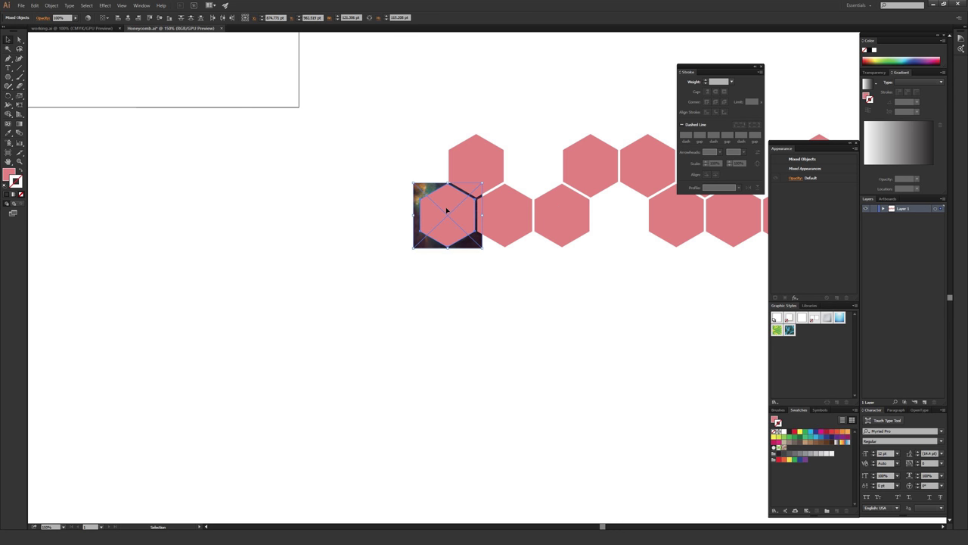
{"action": "right_click", "coordinate": [445, 210]}
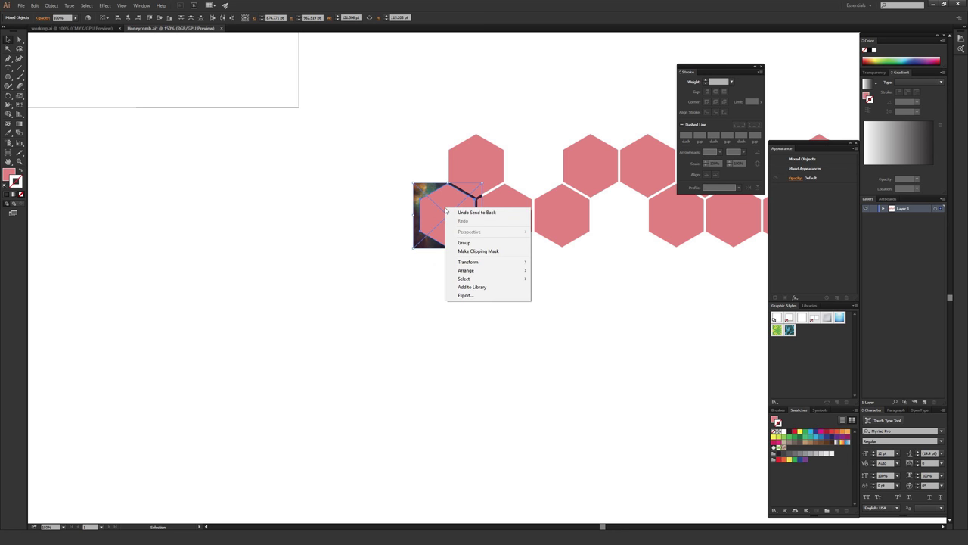
{"action": "left_click", "coordinate": [478, 251]}
{"action": "left_click", "coordinate": [464, 278]}
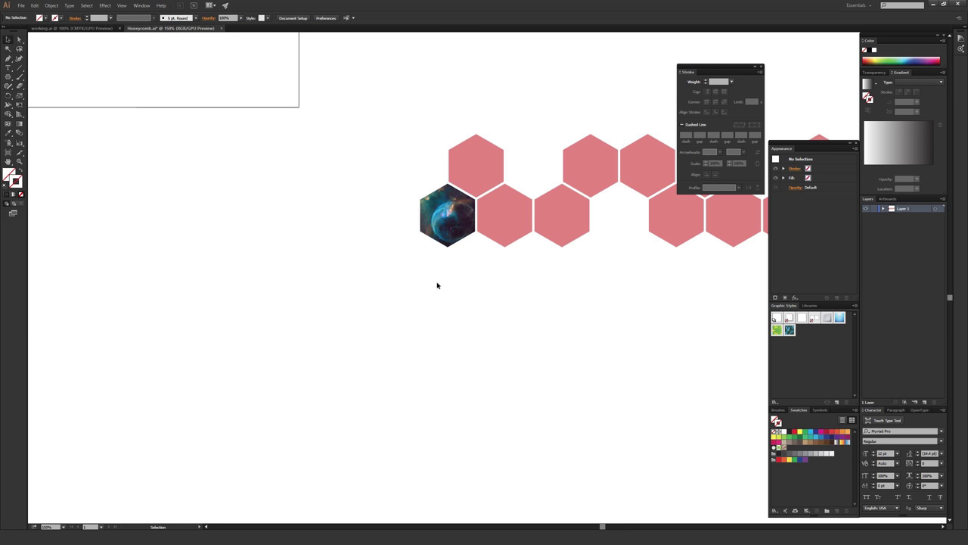
{"action": "left_click_drag", "start_coordinate": [484, 272], "coordinate": [451, 296]}
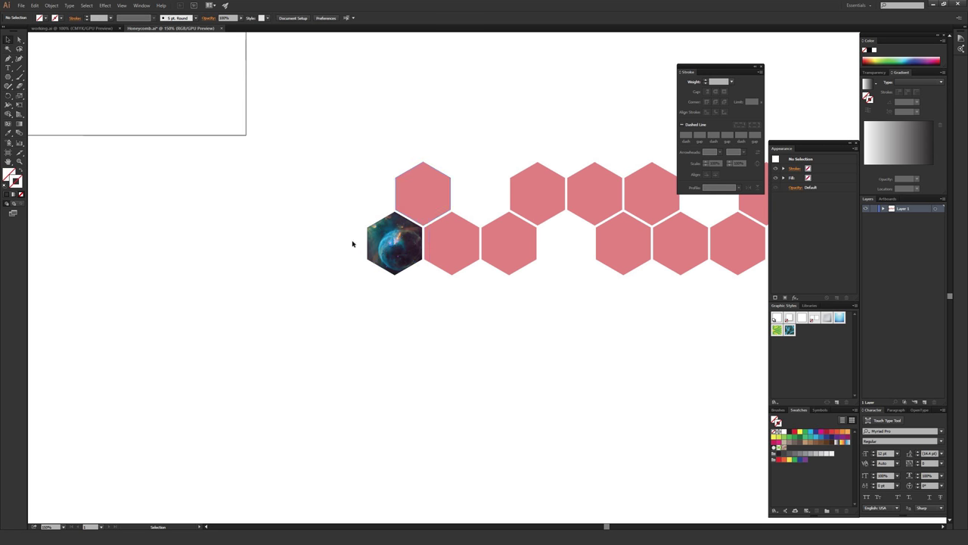
{"action": "scroll", "coordinate": [409, 248], "scroll_direction": "right", "scroll_amount": 4}
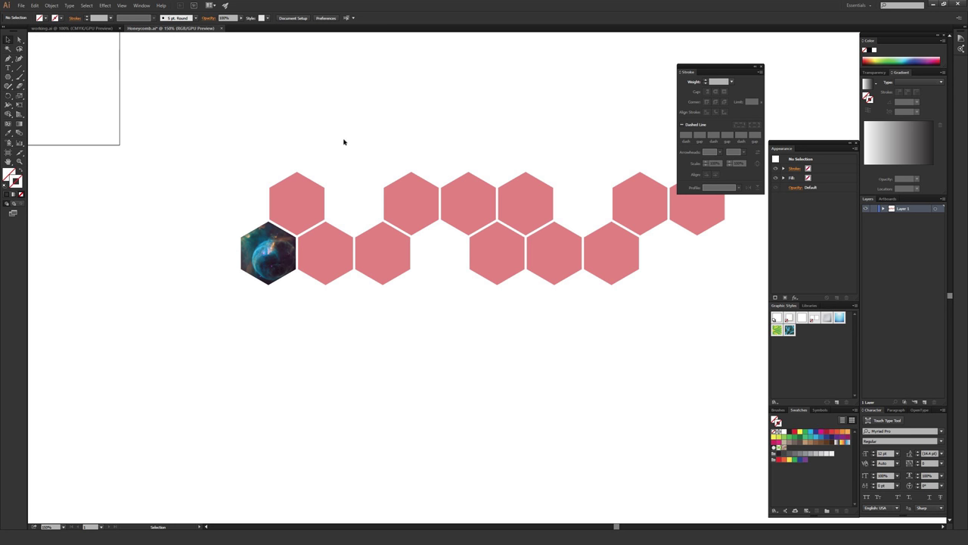
Step: Undo the clipping mask and remove the nebula photo from the pink honeycomb
{"action": "key", "text": "ctrl+z"}
{"action": "left_click", "coordinate": [300, 123]}
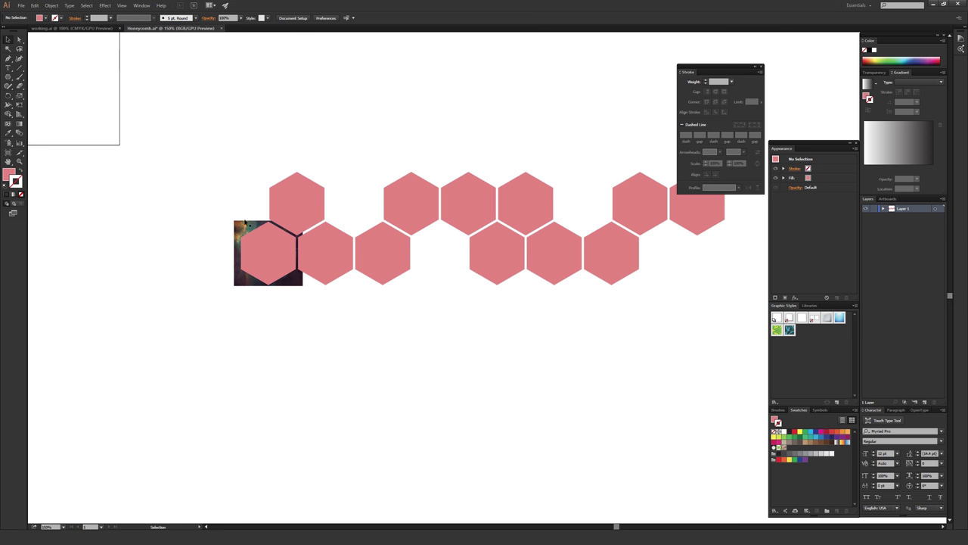
{"action": "key", "text": "ctrl+z"}
Step: Fit the artboard tightly around the pink hexagons and add ten empty layers above Layer 1, up to Layer 11
{"action": "key", "text": "ctrl+1"}
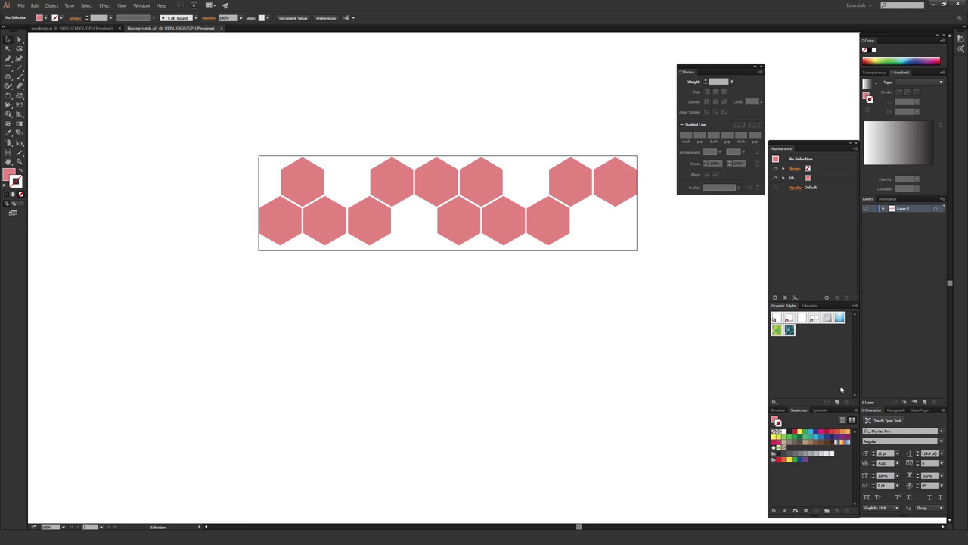
{"action": "left_click", "coordinate": [925, 402]}
{"action": "left_click", "coordinate": [925, 402]}
{"action": "left_click", "coordinate": [925, 403]}
{"action": "left_click", "coordinate": [924, 402]}
{"action": "left_click", "coordinate": [924, 403]}
{"action": "left_click", "coordinate": [924, 402]}
{"action": "left_click", "coordinate": [924, 403]}
{"action": "left_click", "coordinate": [924, 403]}
{"action": "left_click", "coordinate": [924, 402]}
{"action": "left_click", "coordinate": [925, 402]}
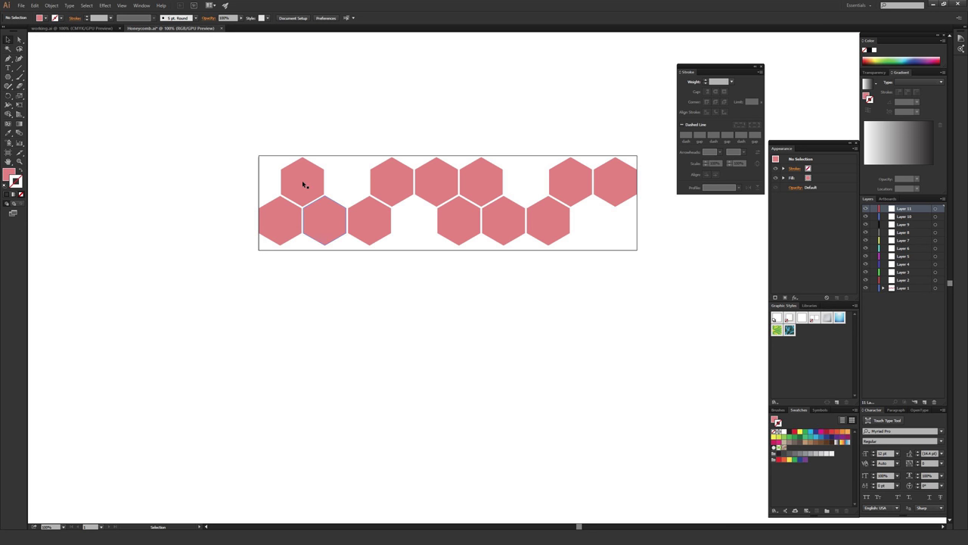
{"action": "left_click_drag", "start_coordinate": [297, 177], "coordinate": [480, 184]}
{"action": "left_click_drag", "start_coordinate": [496, 219], "coordinate": [608, 185]}
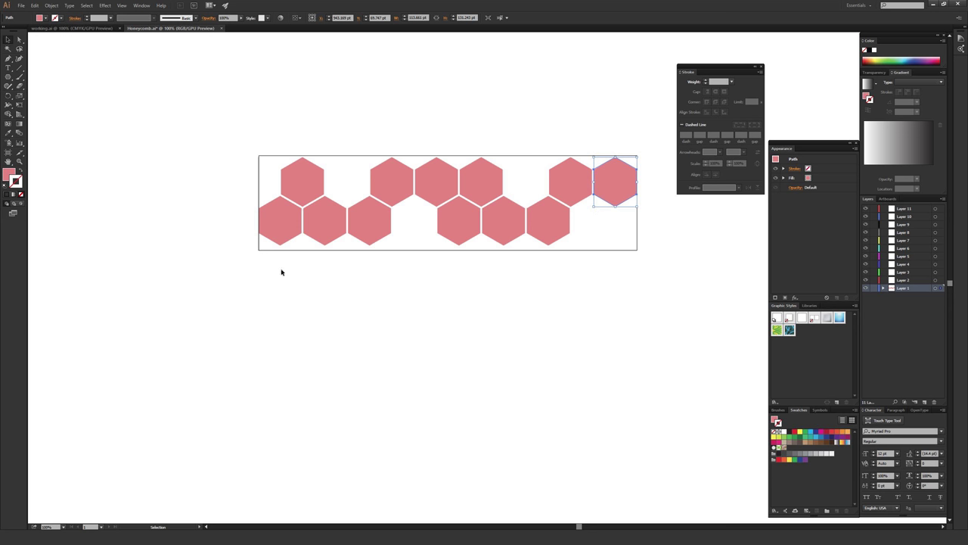
{"action": "left_click", "coordinate": [265, 224]}
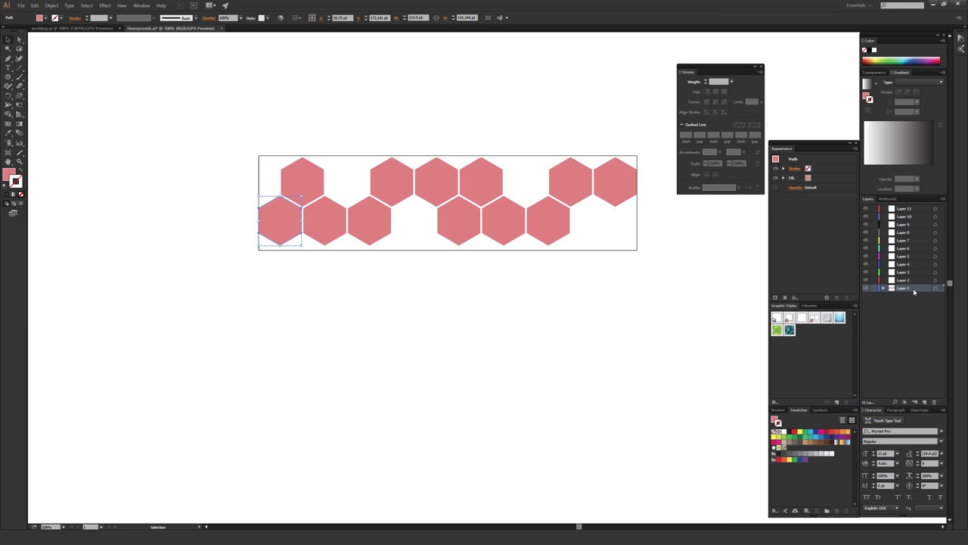
{"action": "left_click", "coordinate": [313, 182]}
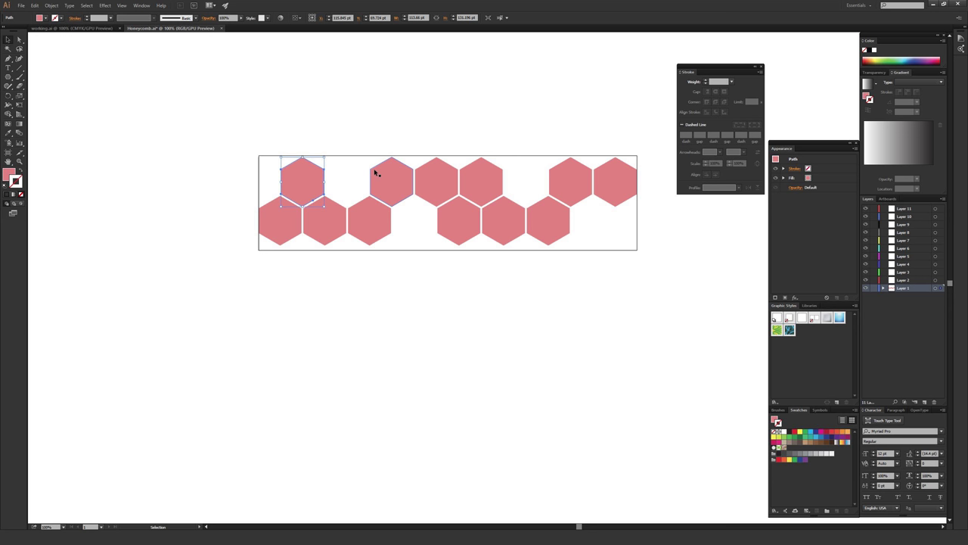
{"action": "left_click", "coordinate": [342, 134]}
Step: Cut the first upper-row hexagon from Layer 1 and paste it in place onto Layer 2
{"action": "left_click", "coordinate": [303, 177]}
{"action": "key", "text": "Delete"}
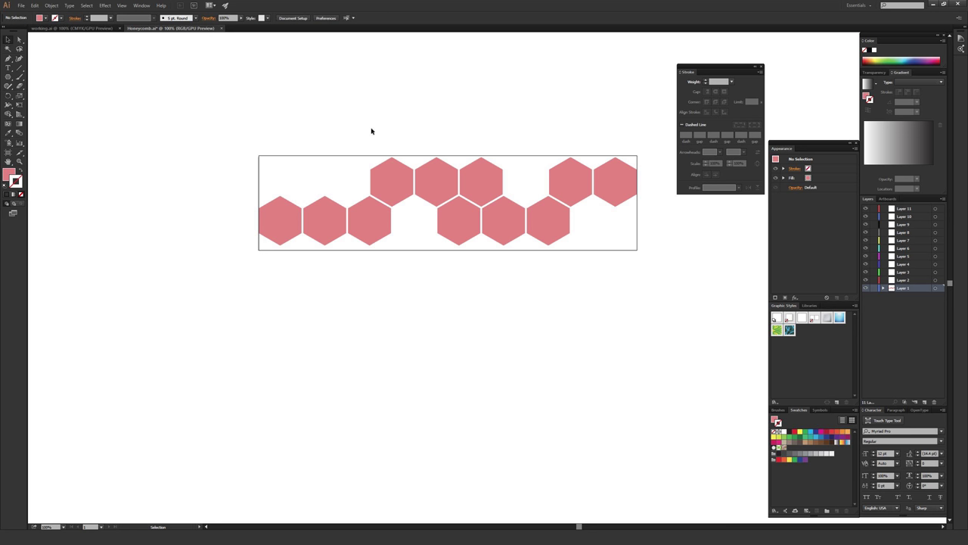
{"action": "left_click", "coordinate": [909, 281]}
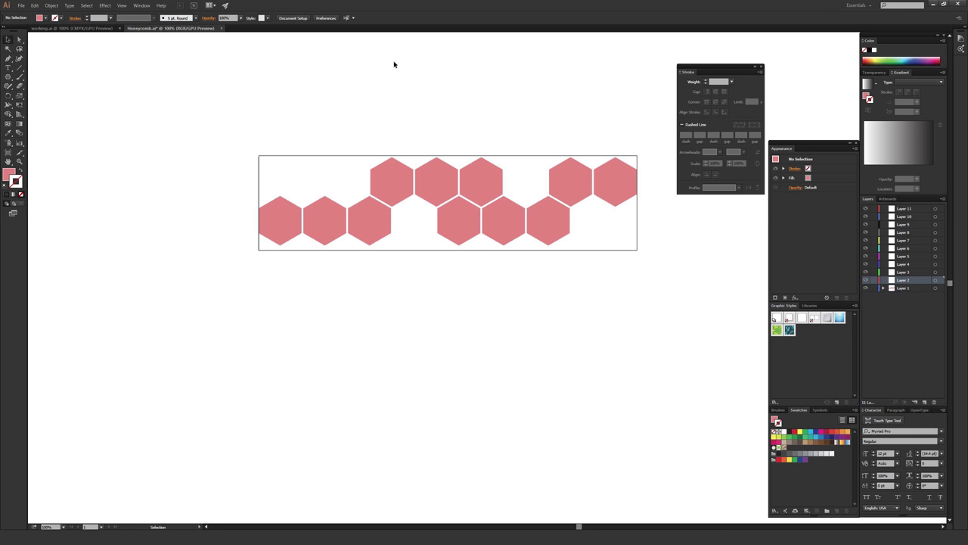
{"action": "key", "text": "a"}
{"action": "key", "text": "ctrl+f"}
Step: Move the second and third lower-row hexagons in place from Layer 1 to Layer 3 and Layer 4 respectively
{"action": "key", "text": "v"}
{"action": "left_click", "coordinate": [330, 222]}
{"action": "key", "text": "Delete"}
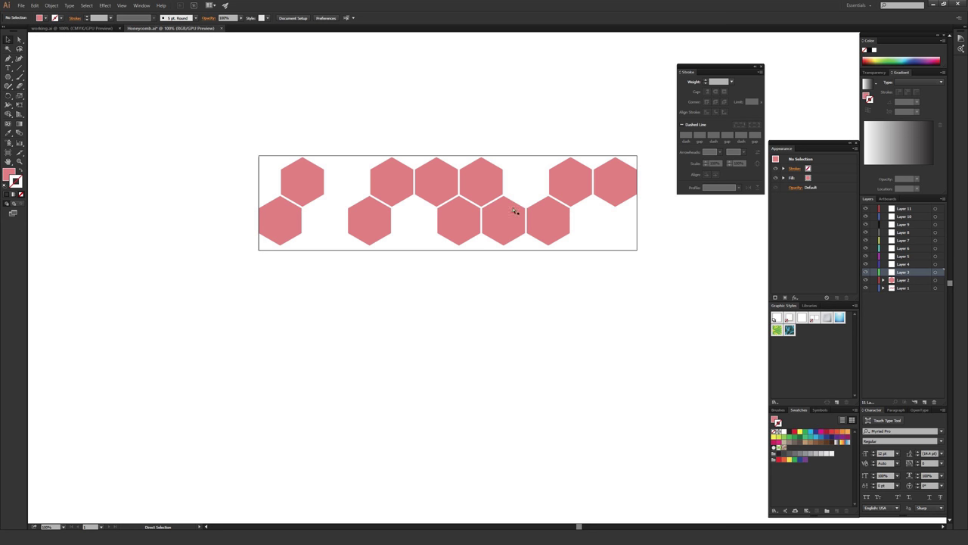
{"action": "key", "text": "ctrl+z"}
{"action": "key", "text": "ctrl+z"}
{"action": "key", "text": "ctrl+shift+z"}
Step: Move the second and third upper-row hexagons in place from Layer 1 to Layer 5 and Layer 6 respectively
{"action": "left_click", "coordinate": [391, 183]}
{"action": "key", "text": "v"}
{"action": "key", "text": "Delete"}
{"action": "key", "text": "ctrl+z"}
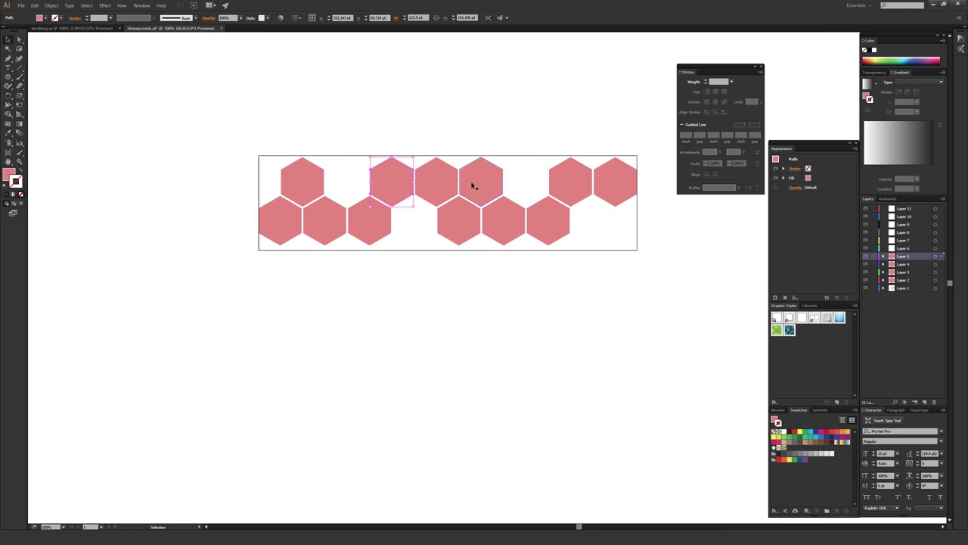
{"action": "left_click", "coordinate": [443, 183]}
{"action": "key", "text": "Delete"}
{"action": "key", "text": "ctrl+z"}
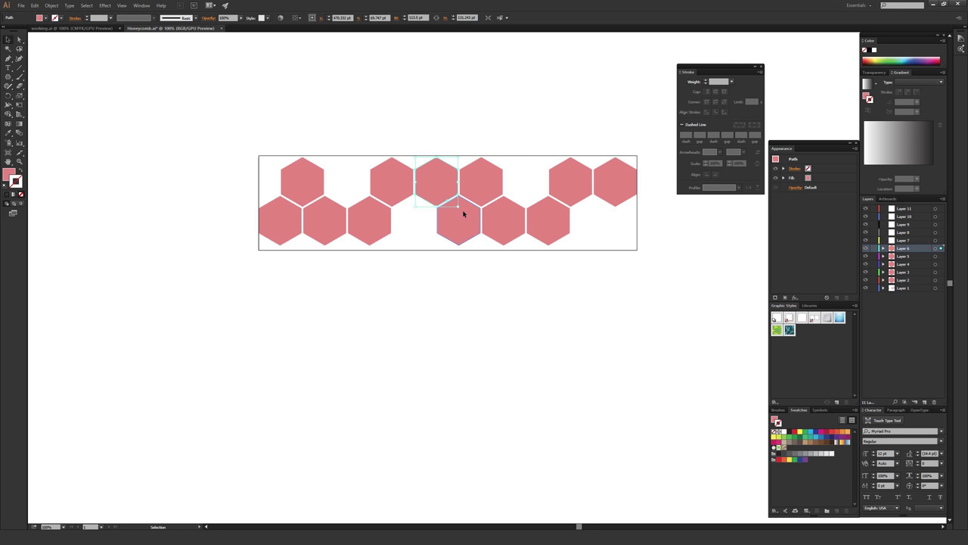
Step: Move the fourth lower-row hexagon in place to Layer 7 and the fourth upper-row hexagon to Layer 8
{"action": "left_click", "coordinate": [464, 214]}
{"action": "key", "text": "Delete"}
{"action": "key", "text": "ctrl+z"}
{"action": "left_click", "coordinate": [496, 189]}
{"action": "key", "text": "Delete"}
{"action": "key", "text": "ctrl+z"}
Step: Move the fifth and sixth lower-row hexagons in place from Layer 1 to Layer 9 and Layer 10 respectively
{"action": "left_click", "coordinate": [504, 219]}
{"action": "key", "text": "Delete"}
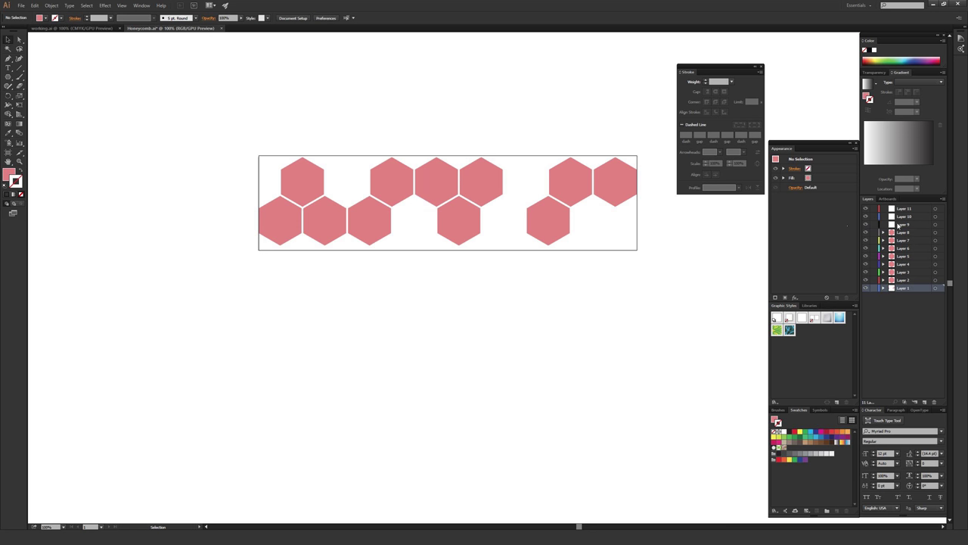
{"action": "key", "text": "ctrl+z"}
{"action": "left_click", "coordinate": [549, 217]}
{"action": "key", "text": "Delete"}
{"action": "left_click", "coordinate": [915, 217]}
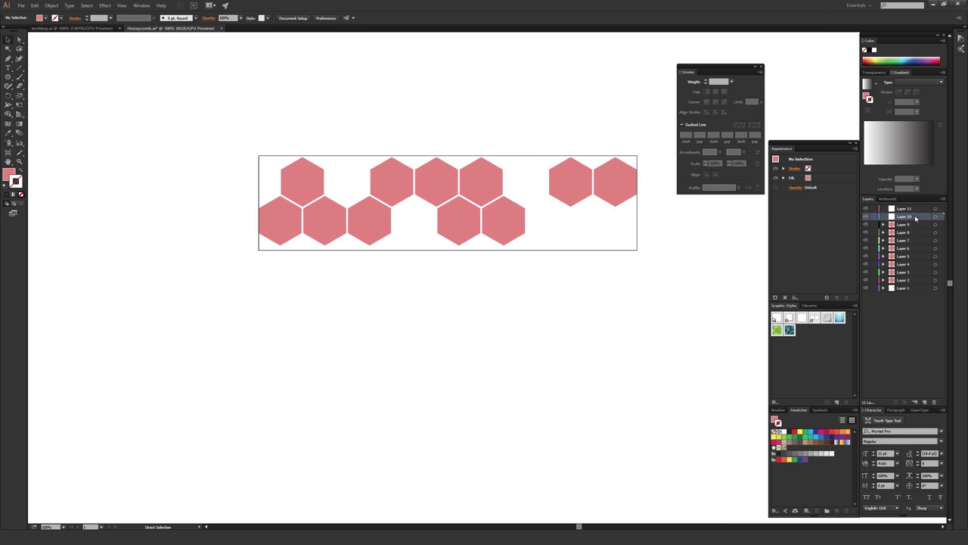
{"action": "key", "text": "ctrl+z"}
Step: Cut the fifth upper-row hexagon from Layer 1 and paste it in place onto Layer 11
{"action": "left_click", "coordinate": [559, 186]}
{"action": "key", "text": "Delete"}
{"action": "left_click", "coordinate": [909, 209]}
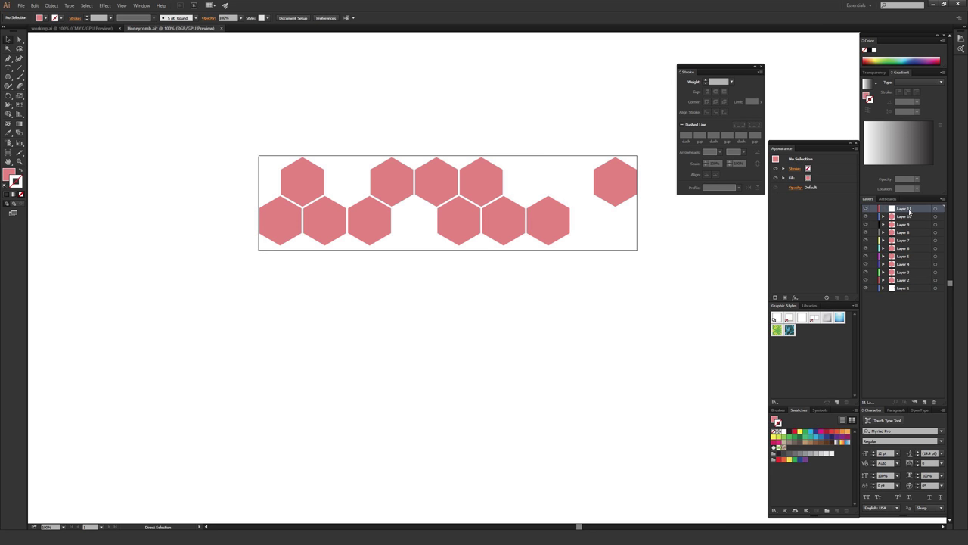
{"action": "key", "text": "ctrl+z"}
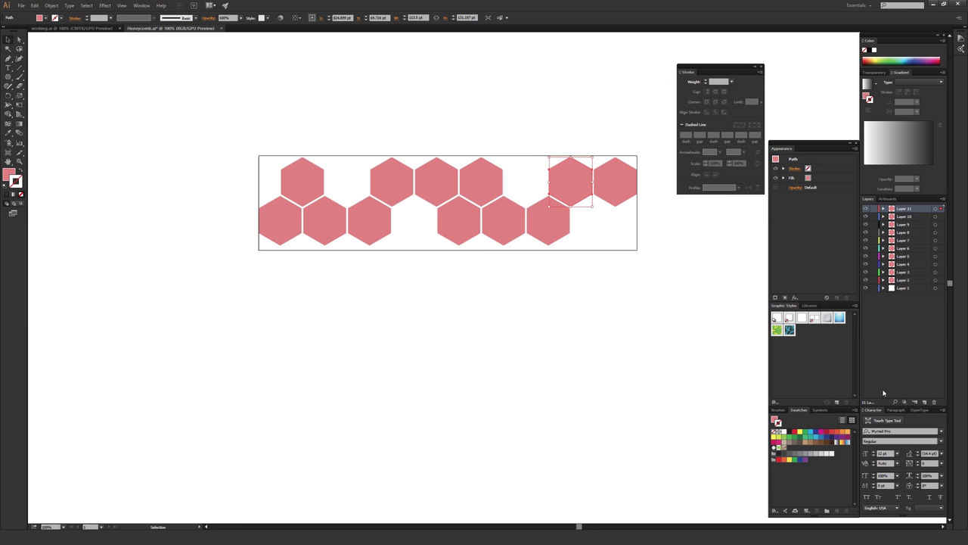
Step: Add Layer 12 on top and move the last upper-row hexagon onto it in place
{"action": "left_click", "coordinate": [924, 403]}
{"action": "left_click", "coordinate": [627, 186]}
{"action": "key", "text": "Delete"}
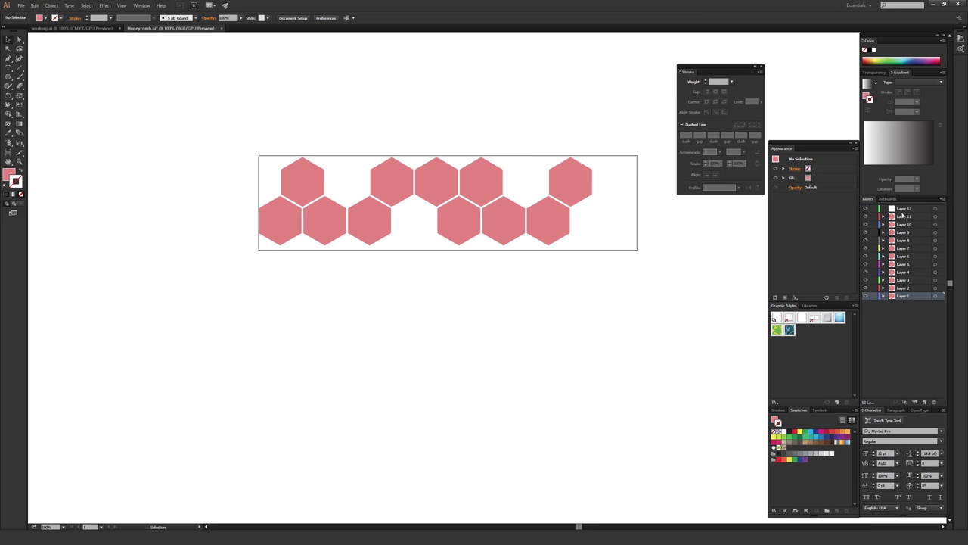
{"action": "left_click", "coordinate": [902, 209]}
{"action": "key", "text": "ctrl+f"}
{"action": "left_click", "coordinate": [655, 274]}
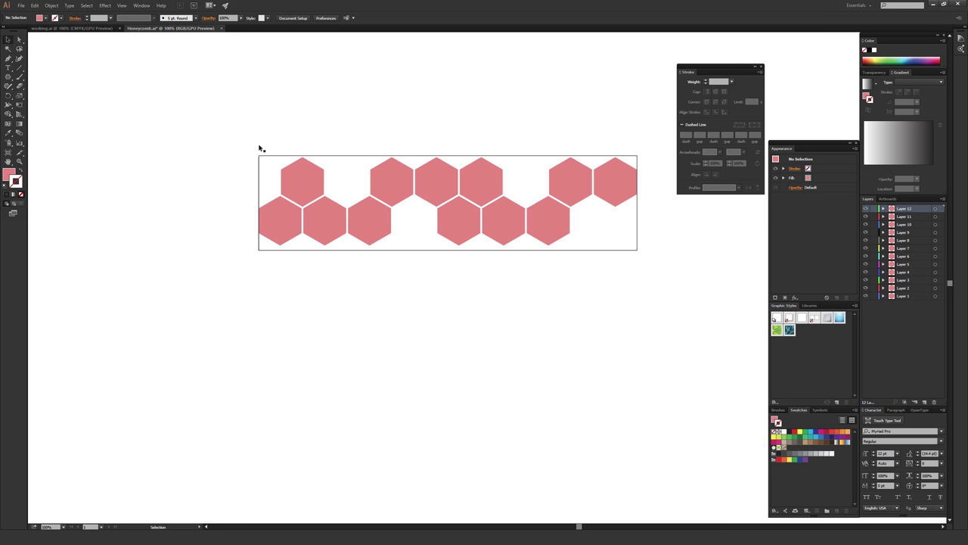
Step: Export the honeycomb in Photoshop (PSD) format under the file name Honeycomb-Tutorial.psd
{"action": "left_click", "coordinate": [21, 5]}
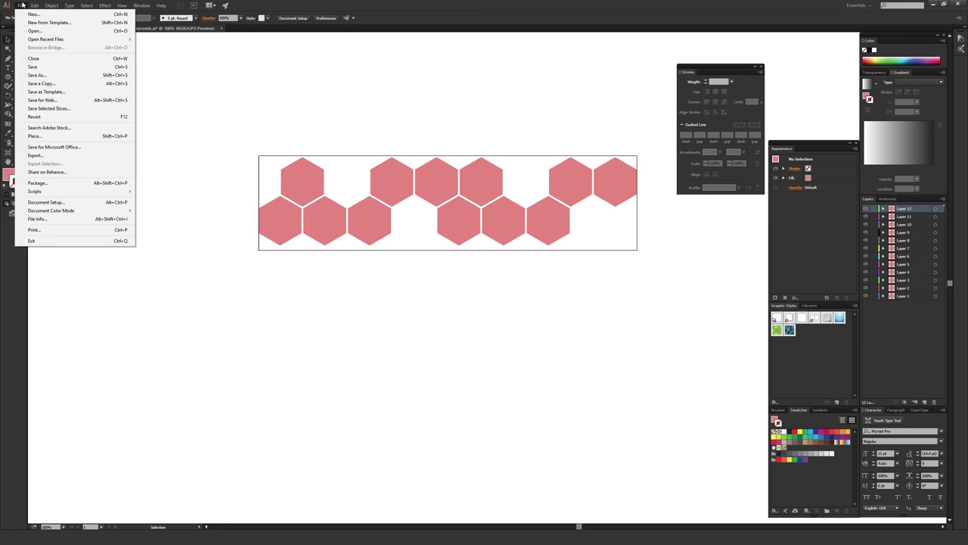
{"action": "left_click", "coordinate": [80, 157]}
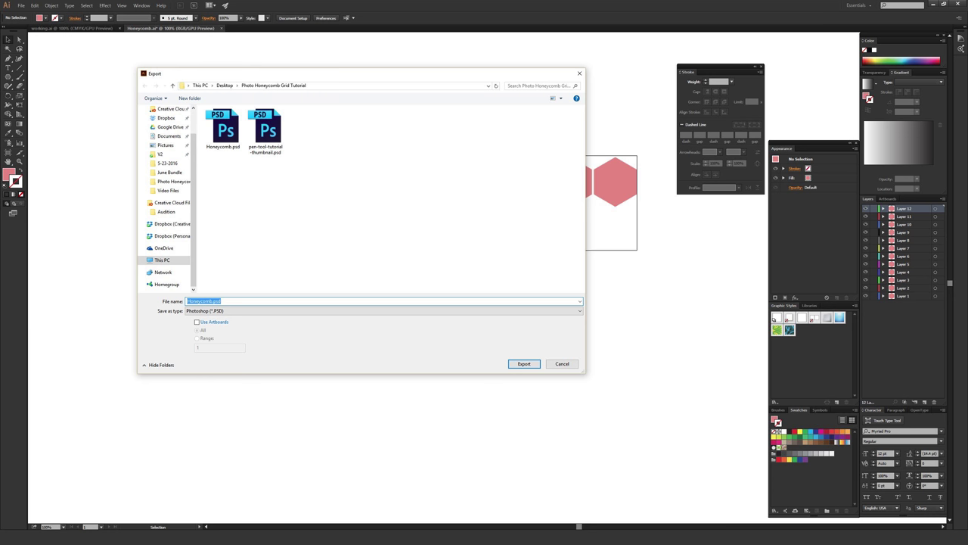
{"action": "left_click", "coordinate": [229, 311]}
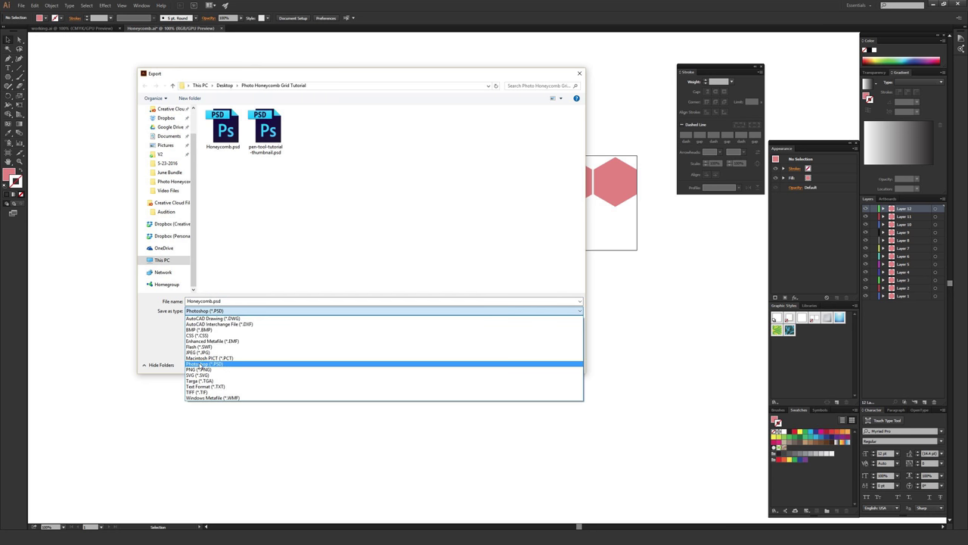
{"action": "left_click", "coordinate": [219, 366]}
{"action": "double_click", "coordinate": [216, 301]}
{"action": "left_click", "coordinate": [212, 301]}
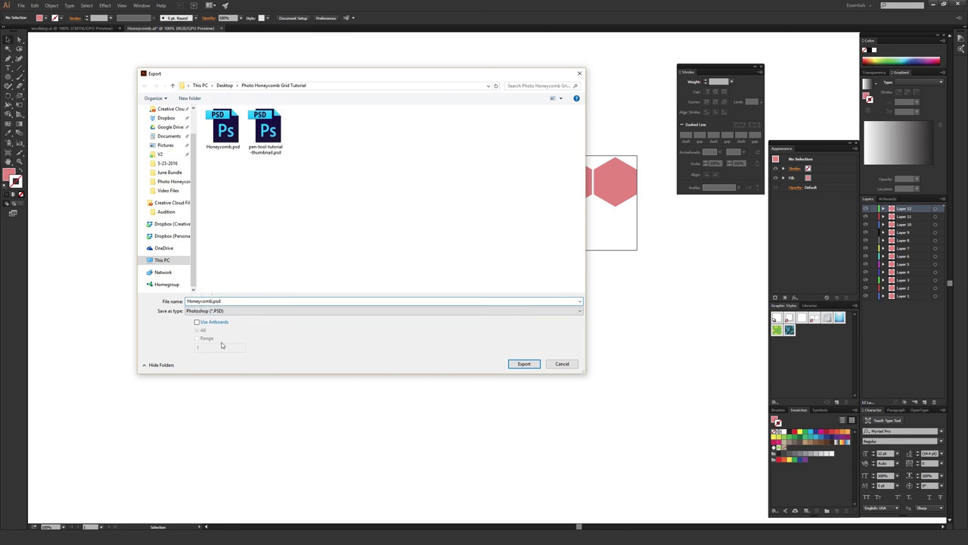
{"action": "type", "text": "-Tutorial"}
{"action": "left_click", "coordinate": [523, 364]}
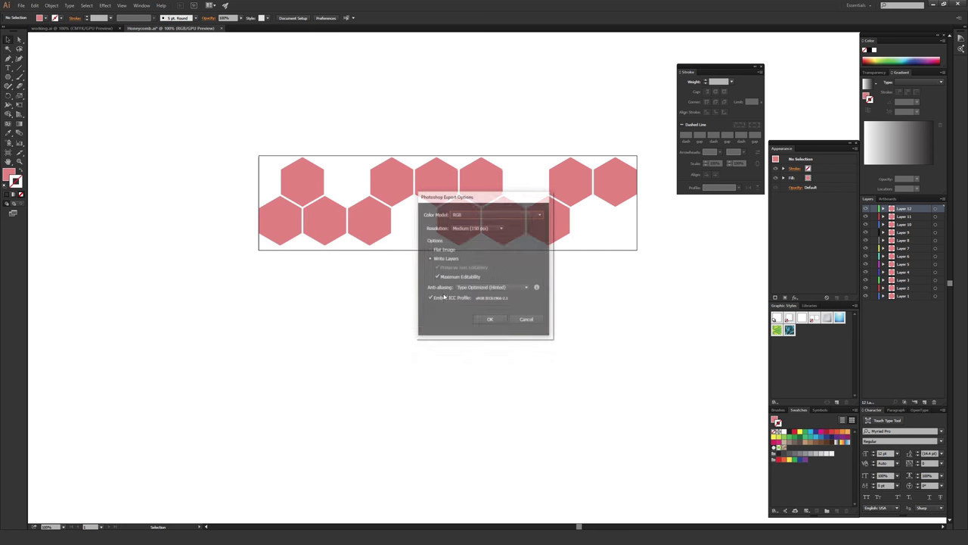
Step: Use the RGB color model and High (300 ppi) resolution with layers written, and complete the Photoshop export
{"action": "left_click_drag", "start_coordinate": [469, 194], "coordinate": [455, 138]}
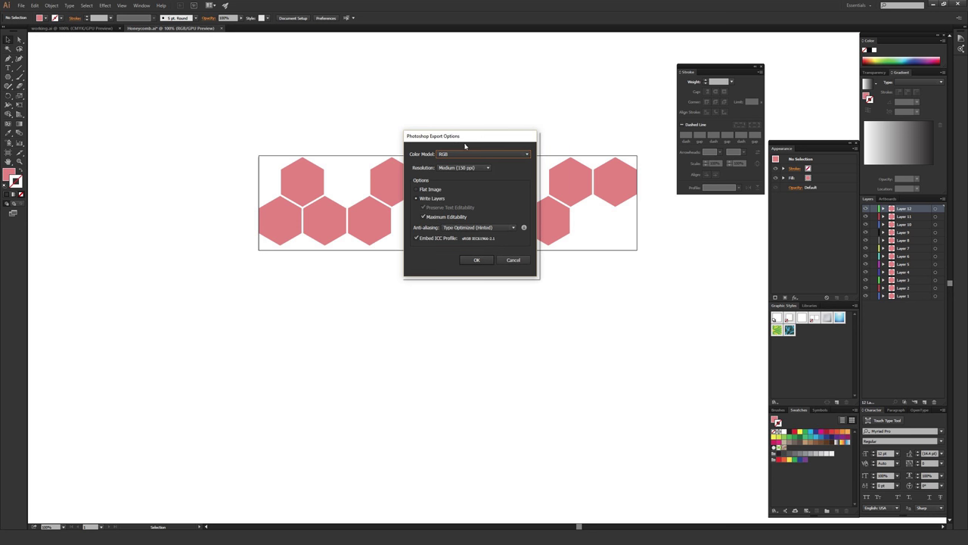
{"action": "left_click", "coordinate": [469, 155]}
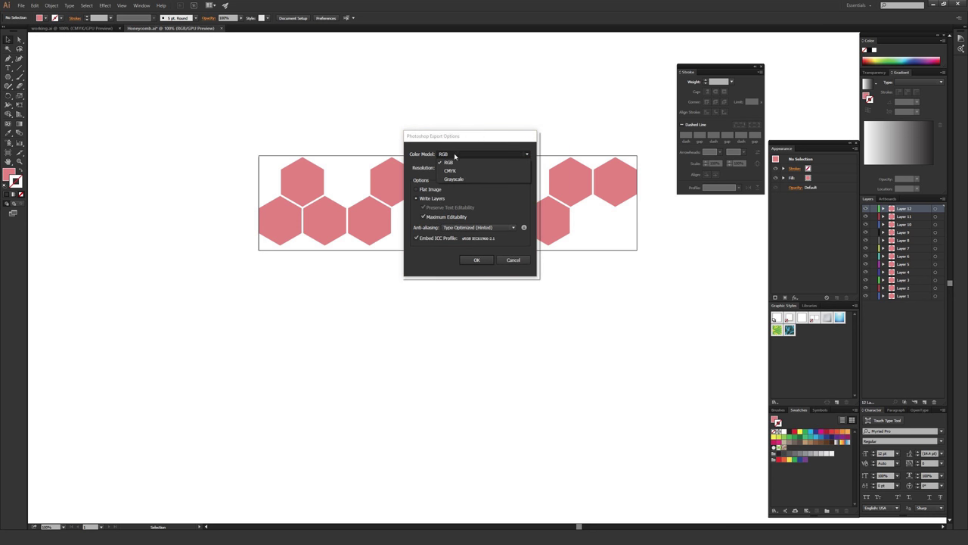
{"action": "left_click", "coordinate": [456, 149]}
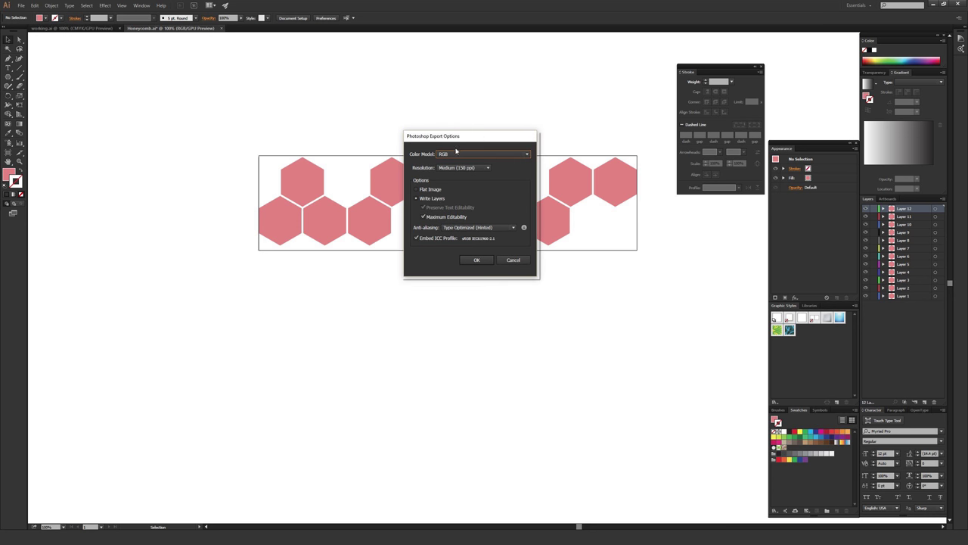
{"action": "left_click", "coordinate": [456, 154]}
{"action": "left_click", "coordinate": [454, 164]}
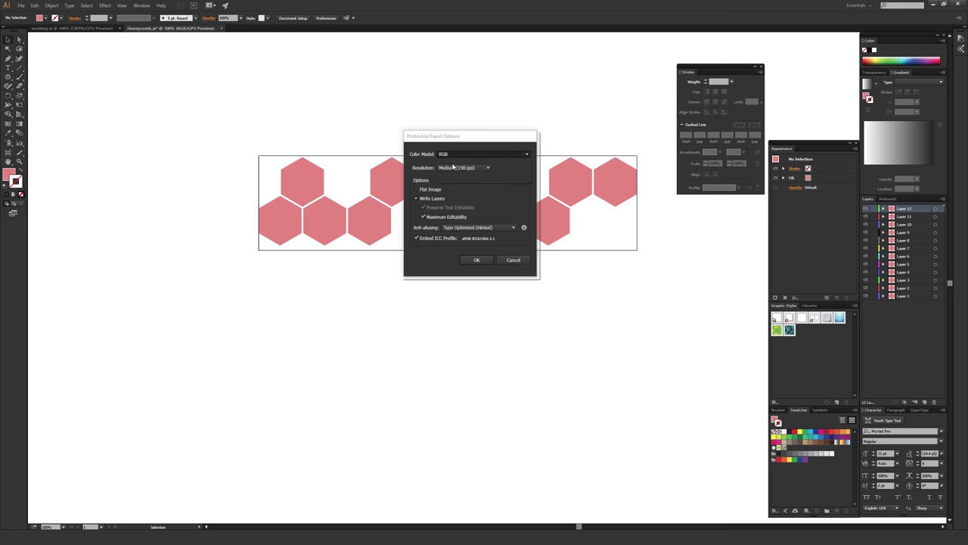
{"action": "left_click", "coordinate": [454, 155]}
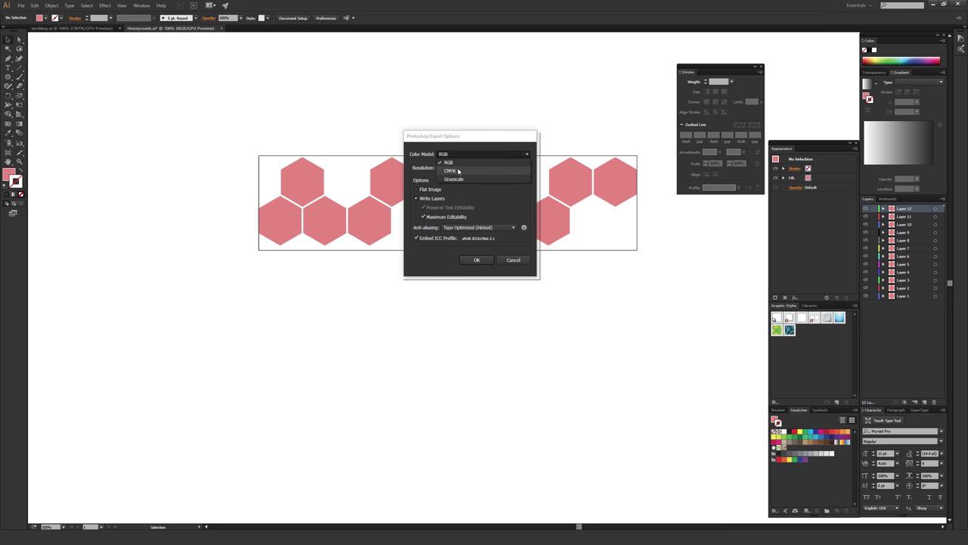
{"action": "left_click", "coordinate": [459, 162]}
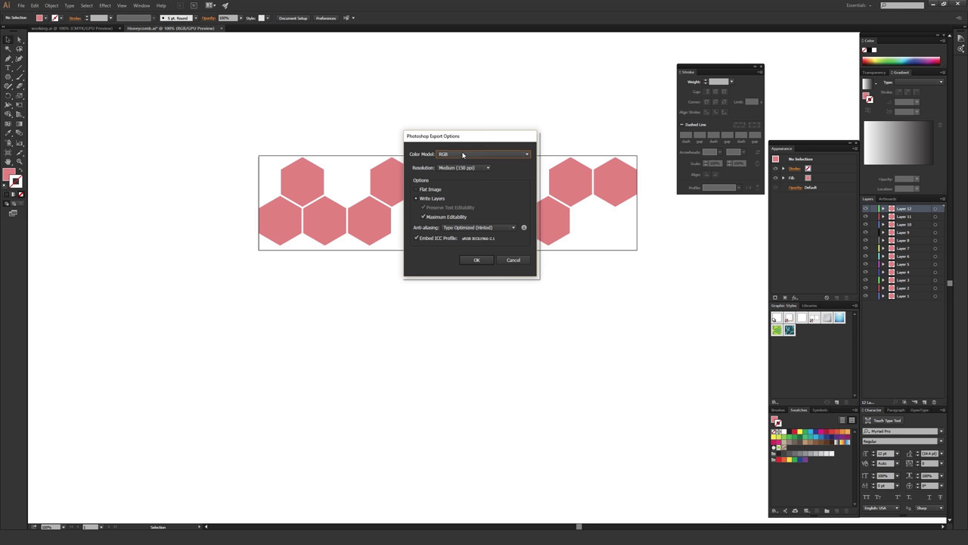
{"action": "key", "text": "Tab"}
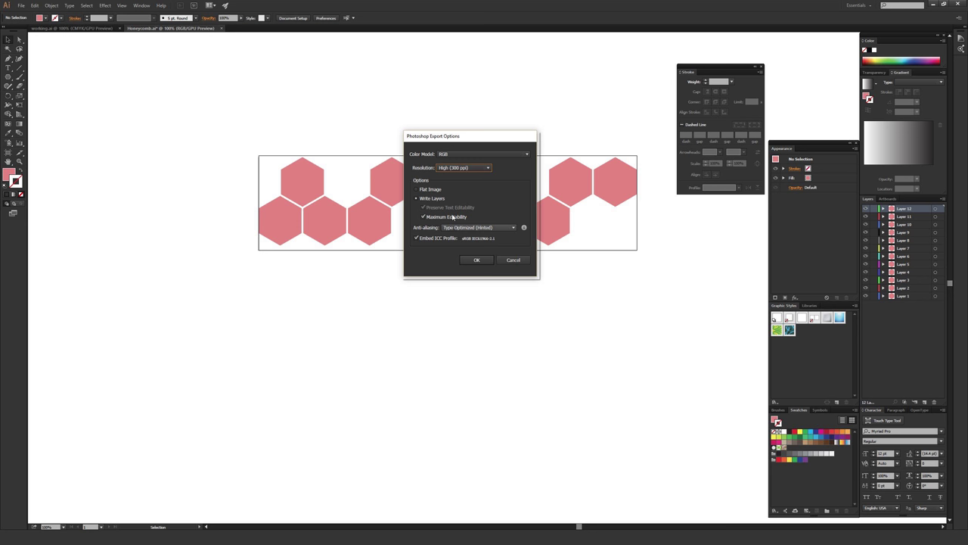
{"action": "left_click", "coordinate": [476, 260]}
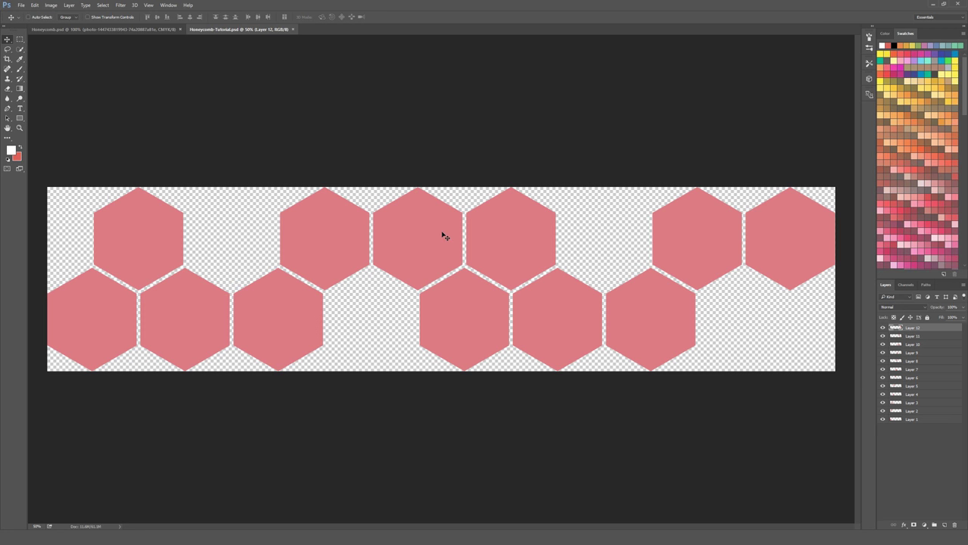
Step: In Photoshop, toggle Layer 1, Layer 2 and Layer 3 off and on to check which hexagon each one holds
{"action": "key", "text": "ctrl+minus"}
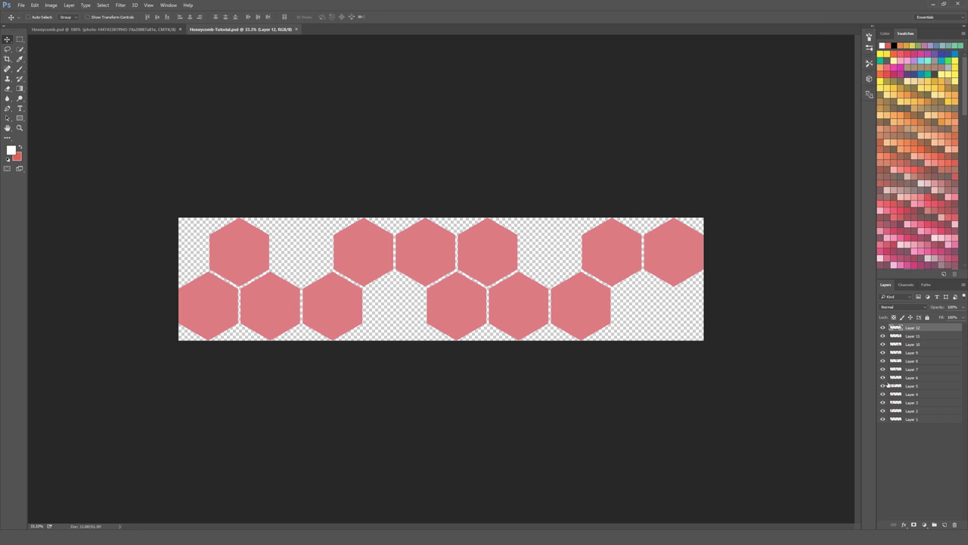
{"action": "left_click", "coordinate": [882, 420]}
{"action": "left_click", "coordinate": [882, 420]}
{"action": "left_click", "coordinate": [883, 412]}
{"action": "left_click", "coordinate": [883, 413]}
{"action": "left_click", "coordinate": [883, 404]}
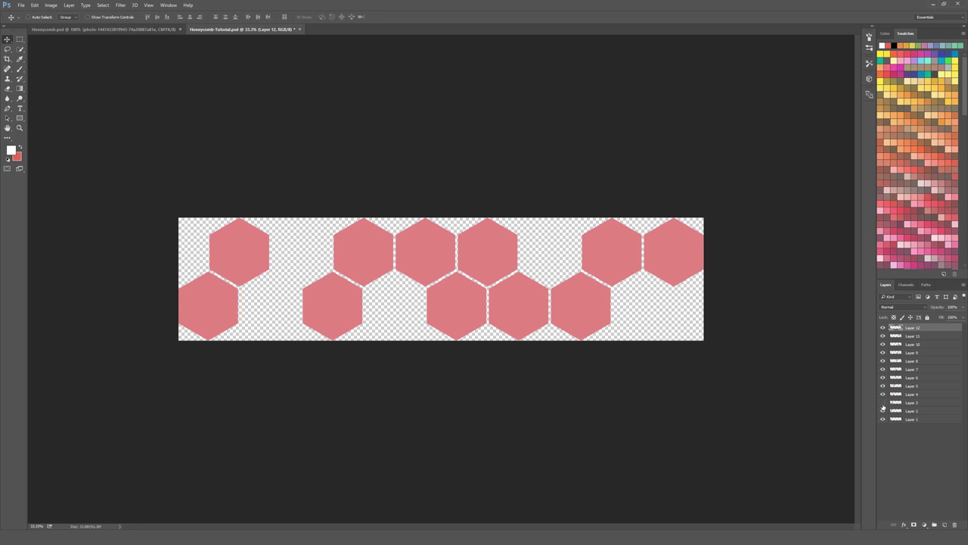
{"action": "left_click", "coordinate": [883, 403]}
Step: Place the blue and orange aerial photo directly above Layer 1, scaled down to cover the first lower-row hexagon
{"action": "left_click", "coordinate": [890, 420]}
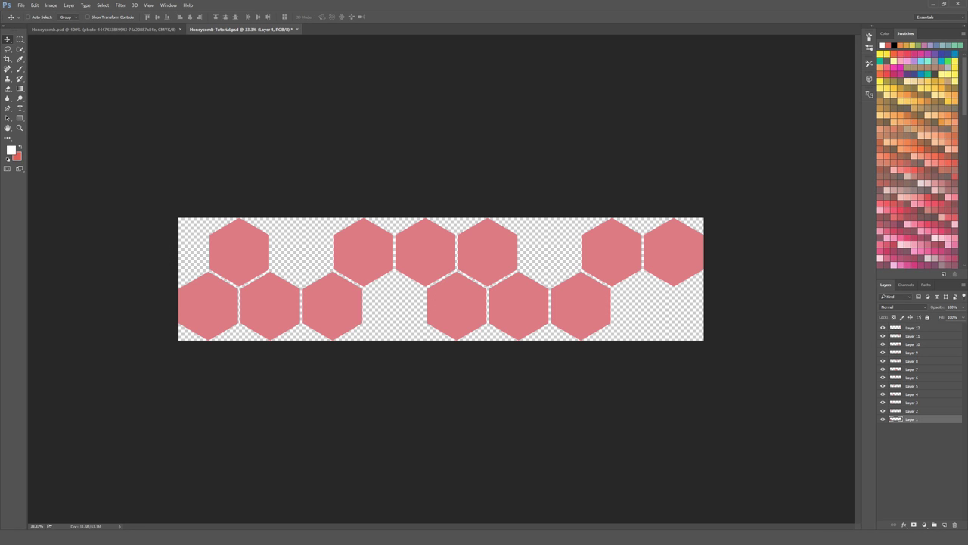
{"action": "left_click_drag", "start_coordinate": [502, 250], "coordinate": [313, 237]}
{"action": "left_click_drag", "start_coordinate": [468, 242], "coordinate": [301, 242]}
{"action": "left_click_drag", "start_coordinate": [361, 219], "coordinate": [286, 271]}
{"action": "key", "text": "Return"}
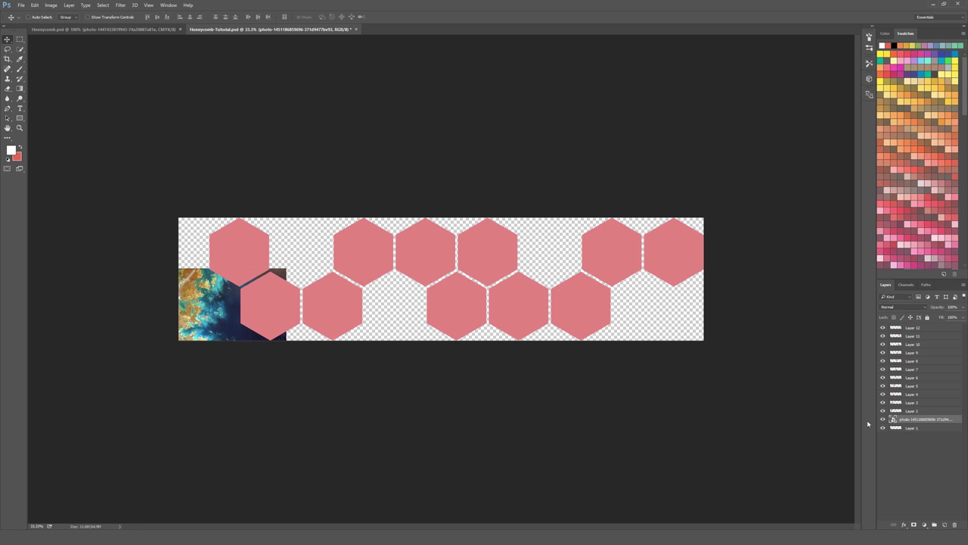
Step: Toggle the visibility of the placed photo and Layer 1 to compare the photo with the hexagon beneath it
{"action": "left_click", "coordinate": [883, 420]}
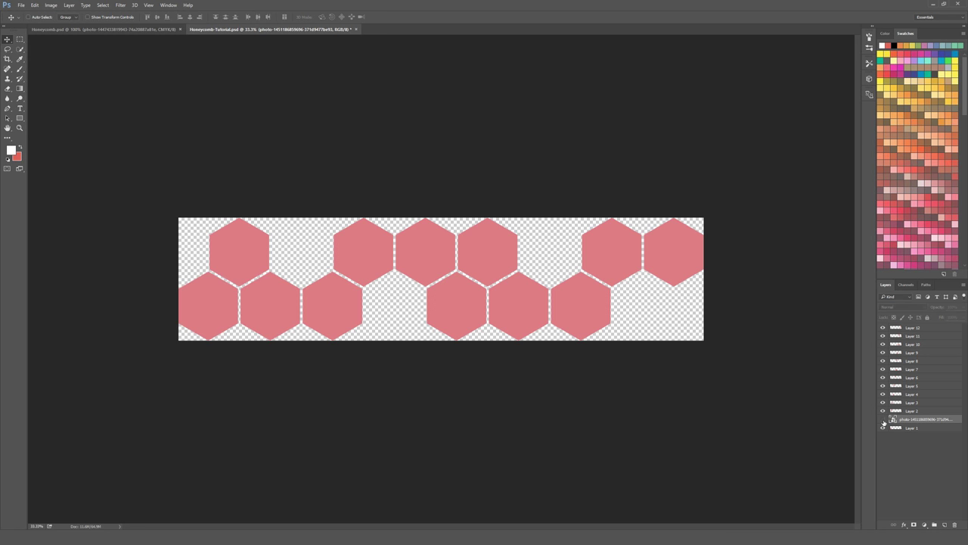
{"action": "left_click", "coordinate": [883, 420]}
{"action": "left_click", "coordinate": [883, 420]}
{"action": "left_click", "coordinate": [883, 420]}
{"action": "left_click", "coordinate": [883, 420]}
{"action": "left_click", "coordinate": [883, 420]}
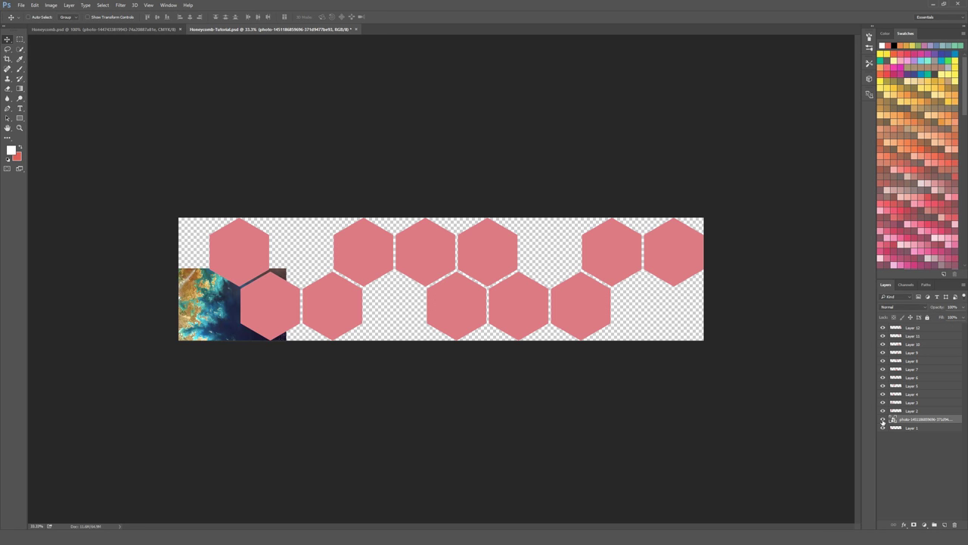
{"action": "left_click", "coordinate": [883, 420]}
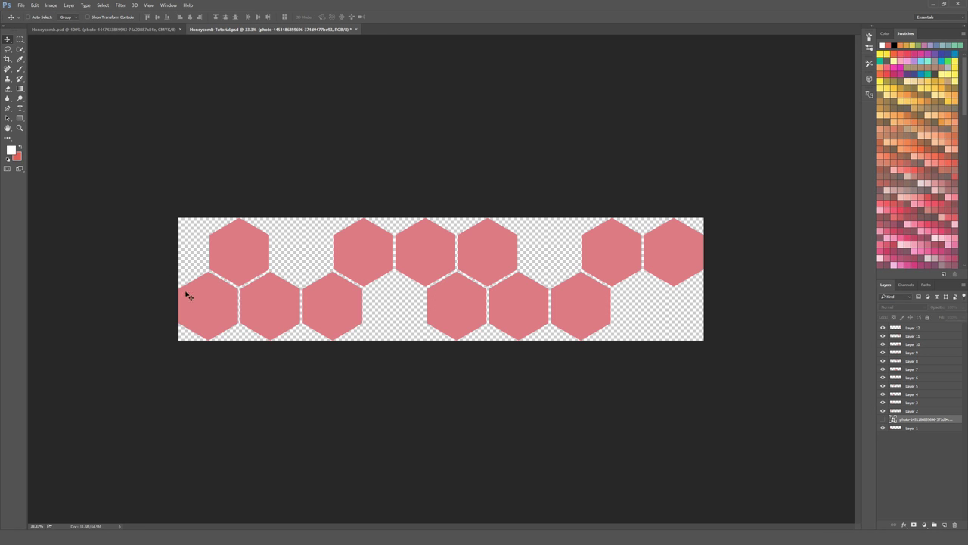
{"action": "left_click", "coordinate": [883, 428]}
{"action": "left_click", "coordinate": [883, 429]}
{"action": "left_click", "coordinate": [883, 419]}
{"action": "left_click", "coordinate": [883, 420]}
{"action": "left_click", "coordinate": [883, 420]}
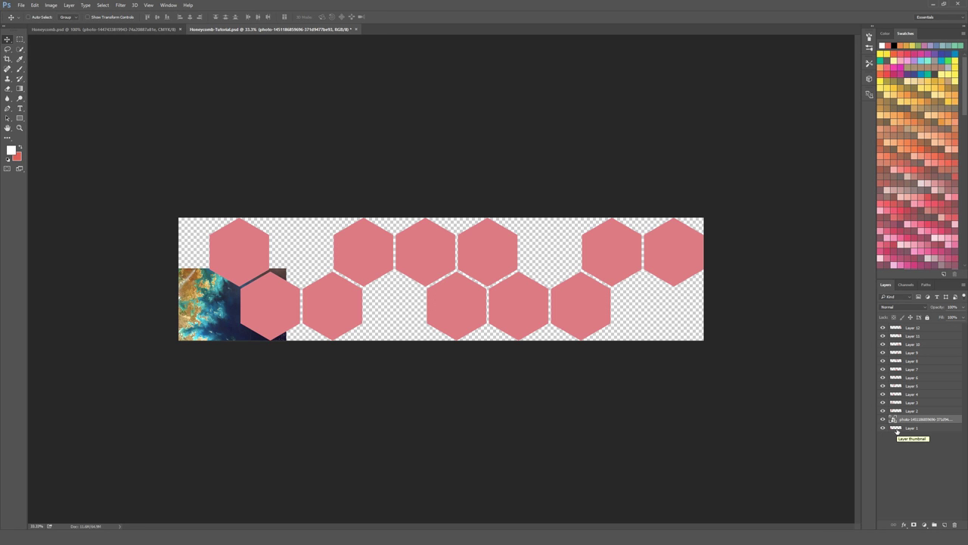
Step: Hide the placed photo and toggle Layer 1 off and on to check the hexagon beneath it
{"action": "left_click", "coordinate": [883, 420]}
{"action": "left_click", "coordinate": [883, 428]}
{"action": "left_click", "coordinate": [883, 429]}
{"action": "left_click", "coordinate": [883, 428]}
{"action": "left_click", "coordinate": [883, 428]}
{"action": "left_click", "coordinate": [883, 428]}
{"action": "left_click", "coordinate": [883, 428]}
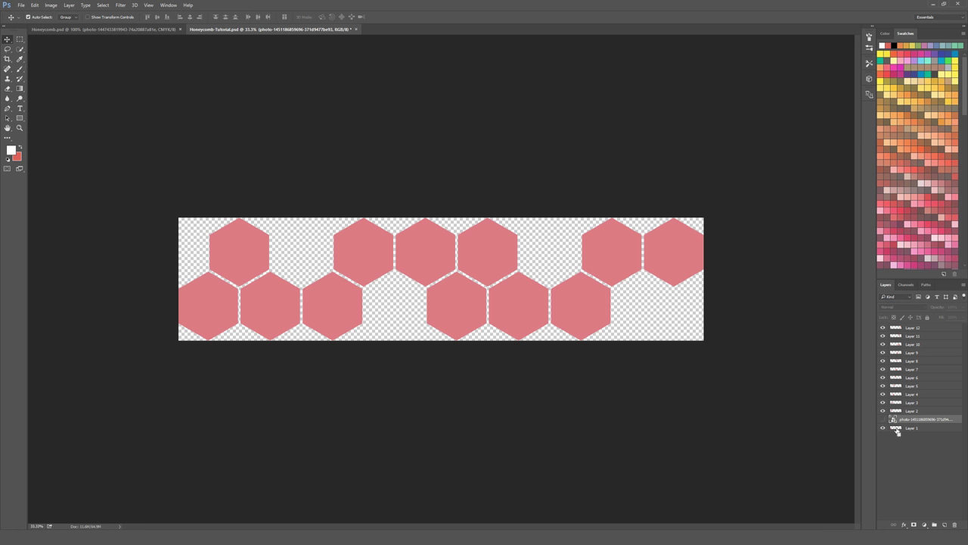
Step: Load Layer 1's hexagon outline as a selection, show the photo again and add a layer mask that crops it to the hexagon
{"action": "left_click", "coordinate": [897, 431], "text": "ctrl"}
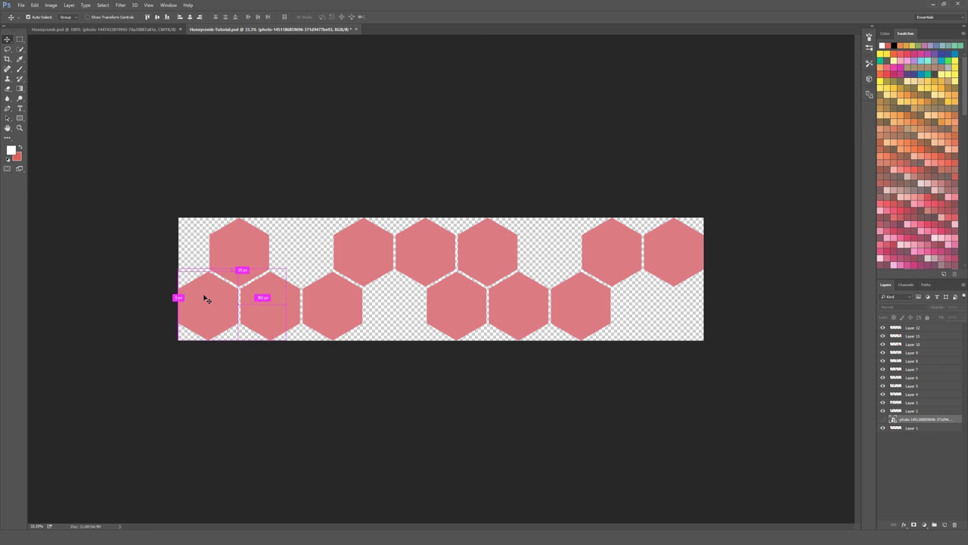
{"action": "key", "text": "ctrl+plus"}
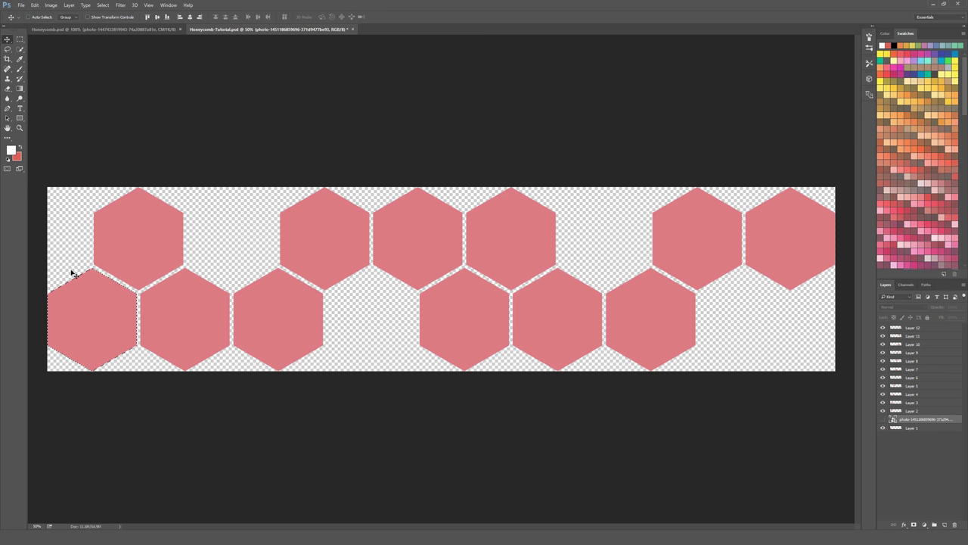
{"action": "left_click", "coordinate": [883, 419]}
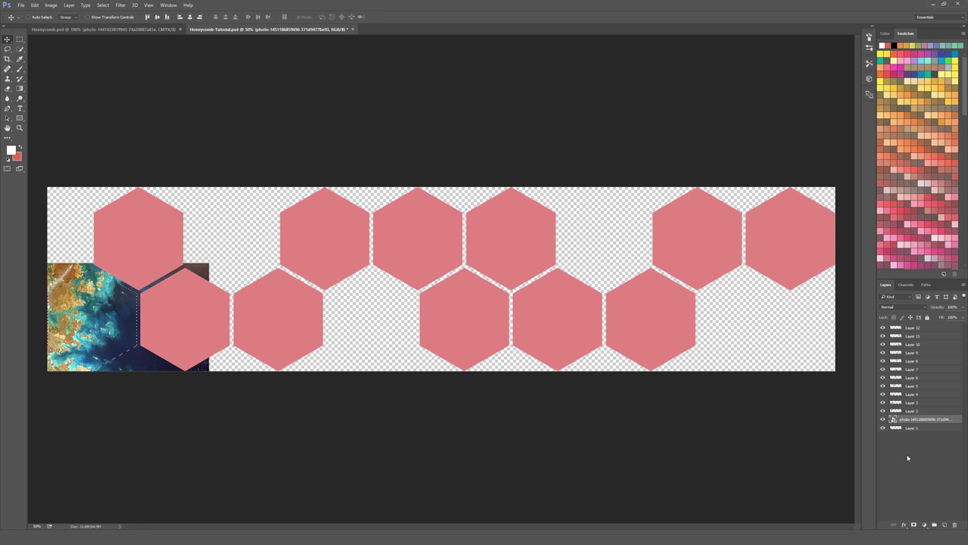
{"action": "left_click", "coordinate": [168, 5]}
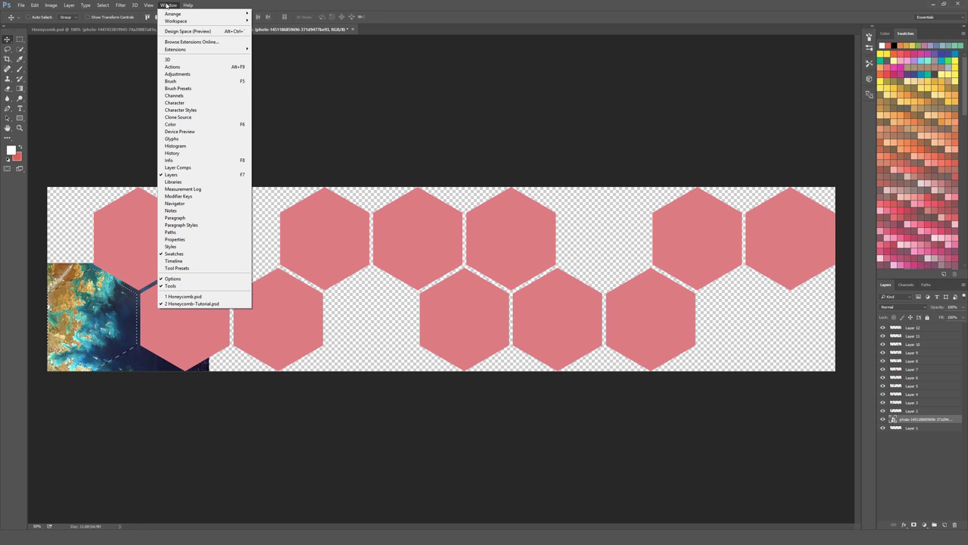
{"action": "left_click", "coordinate": [181, 175]}
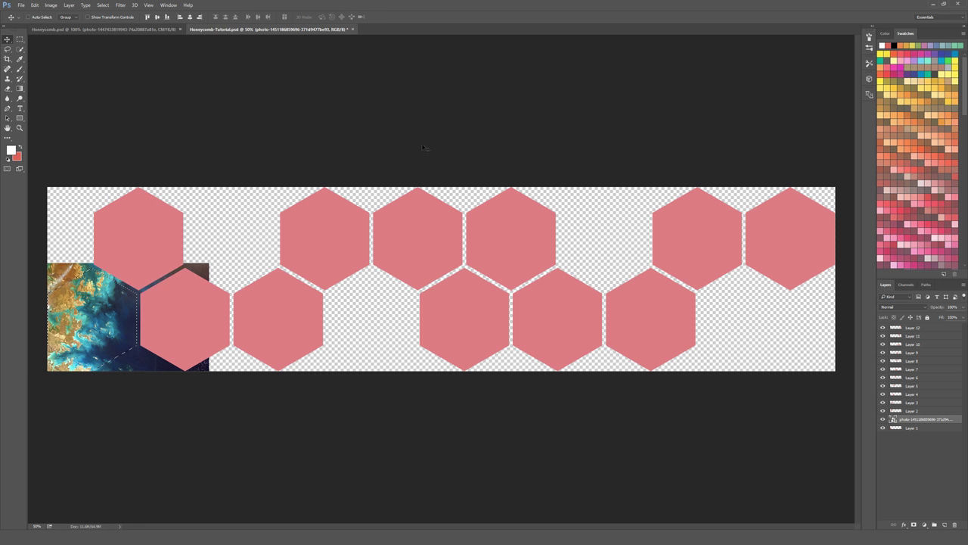
{"action": "left_click", "coordinate": [914, 525]}
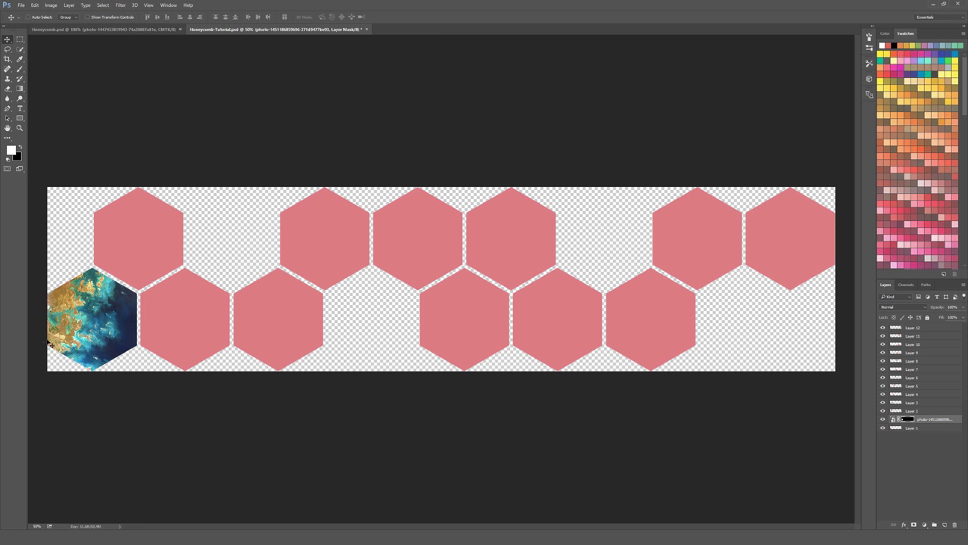
Step: Hide Layer 1, leaving the masked photo layer shown in its place
{"action": "left_click", "coordinate": [883, 419]}
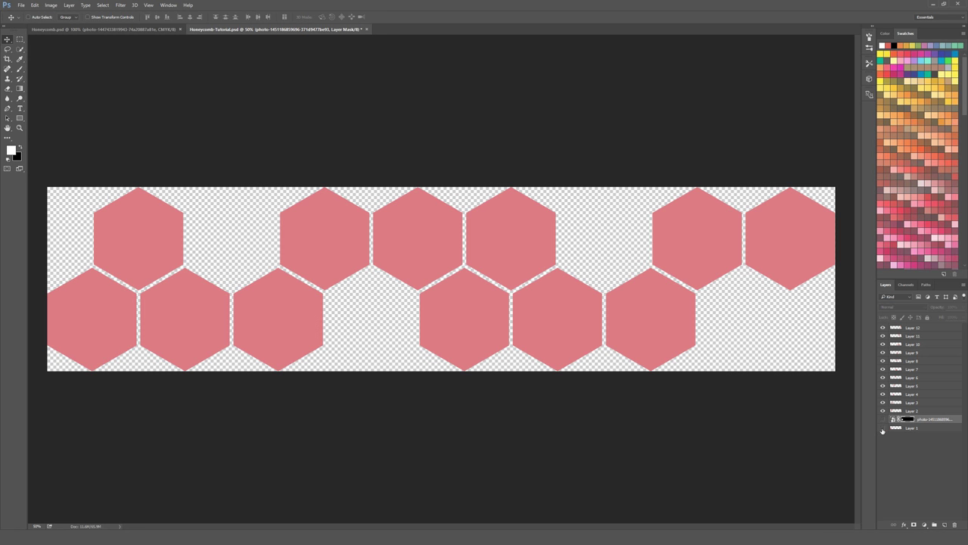
{"action": "left_click", "coordinate": [883, 429]}
{"action": "left_click", "coordinate": [883, 419]}
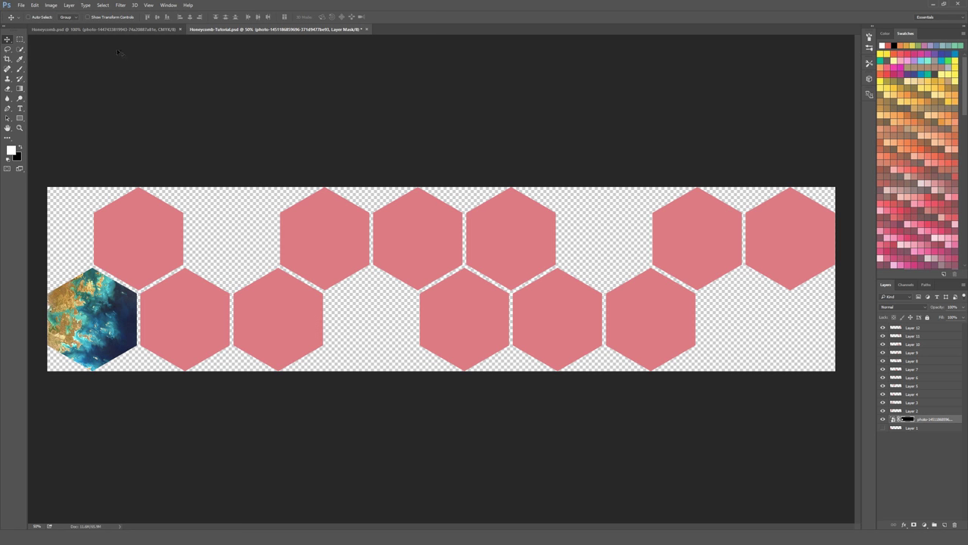
{"action": "left_click", "coordinate": [22, 6]}
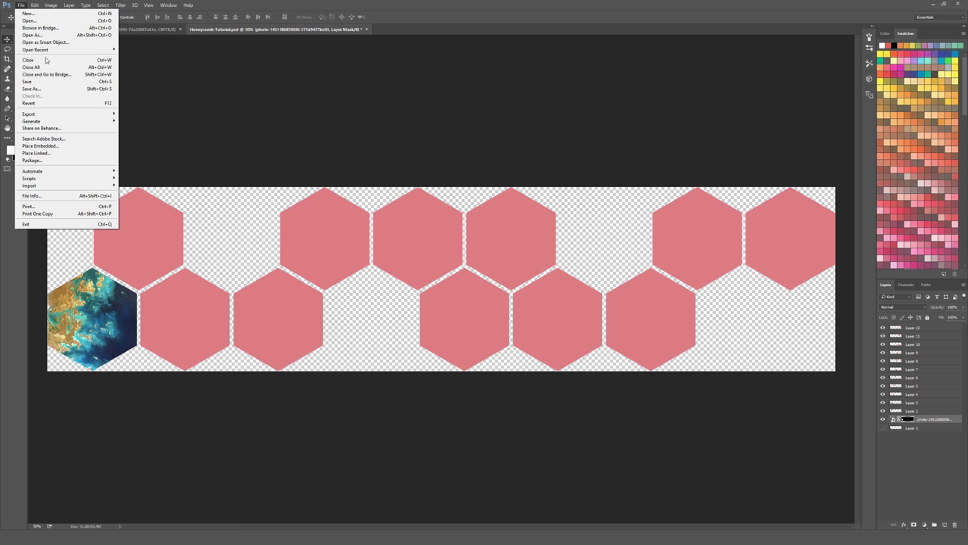
{"action": "left_click", "coordinate": [53, 156]}
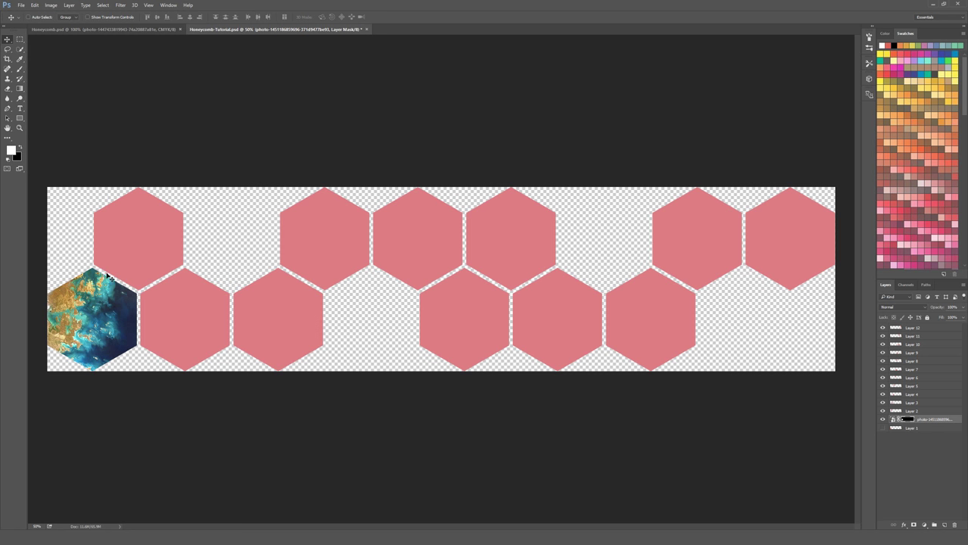
Step: Unlink the photo from its layer mask, target the image instead of the mask, and shift the photo within the hexagon
{"action": "left_click", "coordinate": [898, 420]}
{"action": "left_click", "coordinate": [893, 421]}
{"action": "left_click", "coordinate": [906, 421]}
{"action": "left_click", "coordinate": [893, 421]}
{"action": "left_click", "coordinate": [907, 420]}
{"action": "left_click", "coordinate": [894, 421]}
{"action": "left_click_drag", "start_coordinate": [73, 298], "coordinate": [62, 317]}
Step: Enlarge the aerial photo with Free Transform and reposition it so it fills the first lower-row hexagon
{"action": "key", "text": "ctrl+t"}
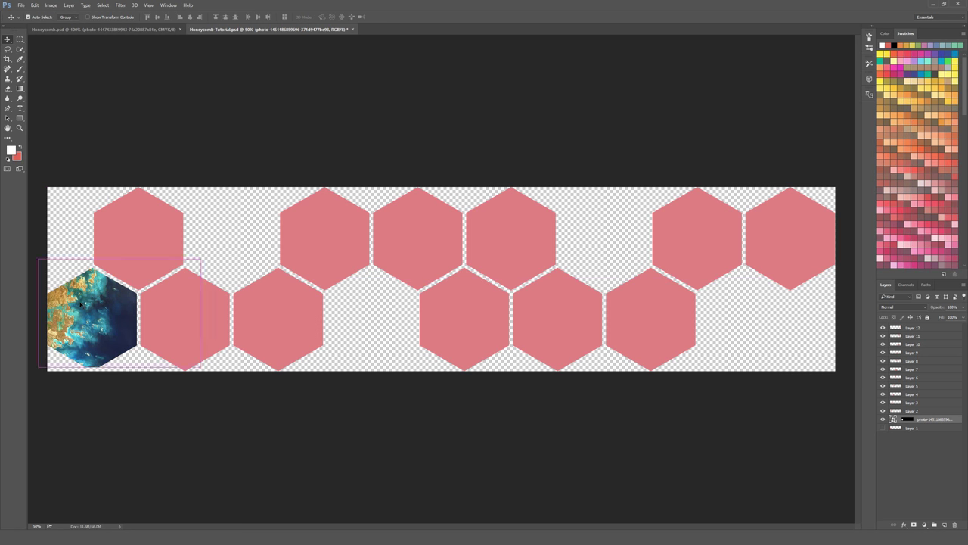
{"action": "left_click_drag", "start_coordinate": [204, 264], "coordinate": [380, 140]}
{"action": "left_click", "coordinate": [255, 17]}
{"action": "left_click_drag", "start_coordinate": [210, 242], "coordinate": [151, 312]}
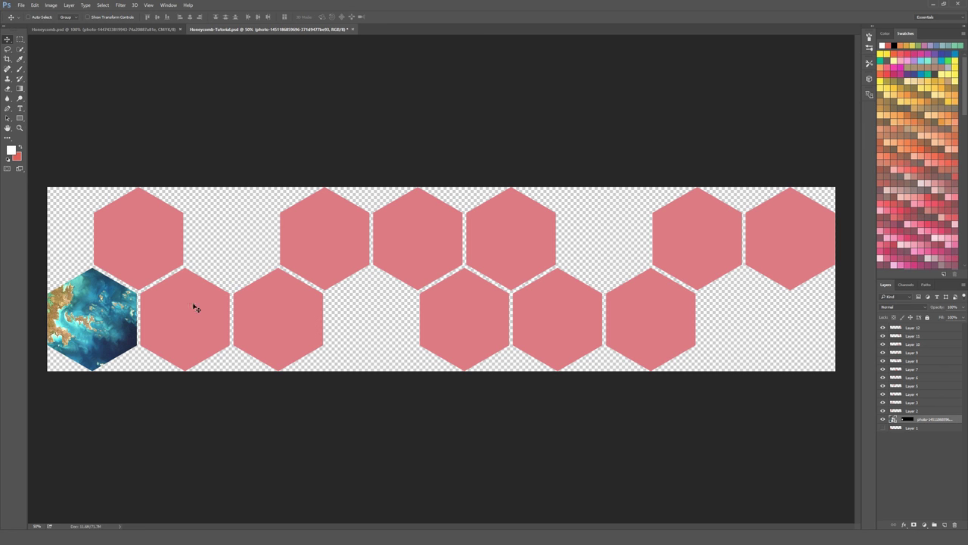
Step: Switch to the Honeycomb.psd document to view the completed photo-filled honeycomb
{"action": "left_click", "coordinate": [113, 33]}
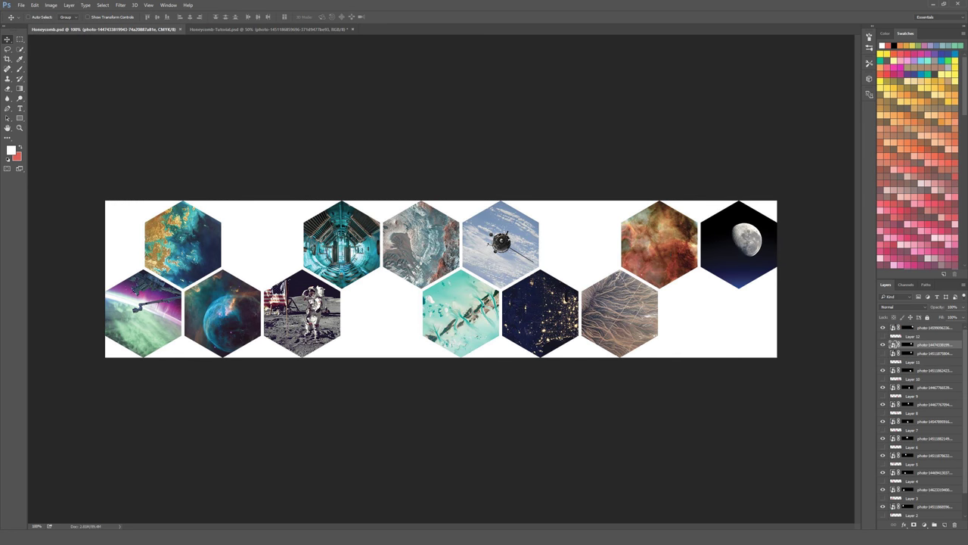